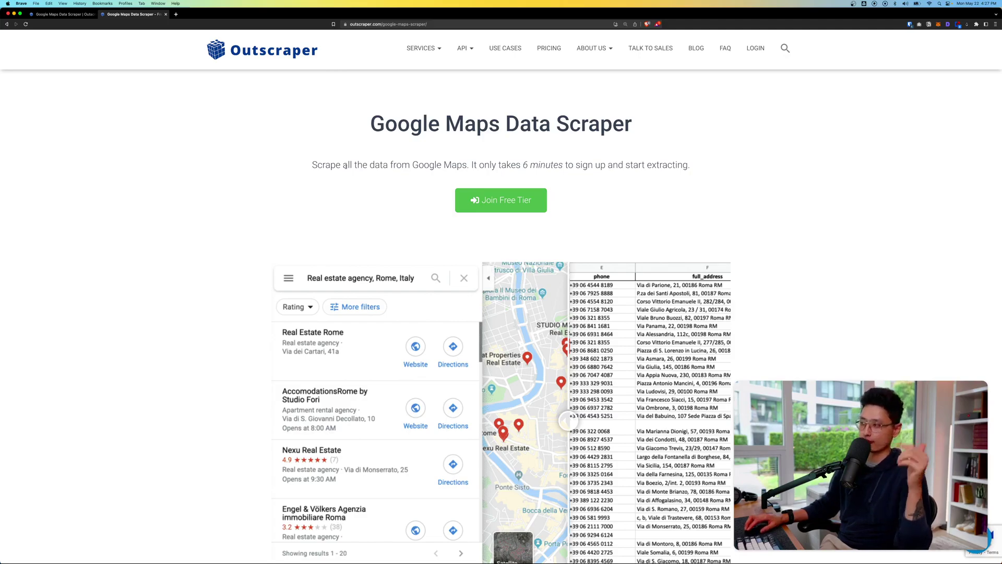
Step: Switch to the Outscraper app, open the Google Maps Data Scraper and add restaurant as the category
key("super+1")
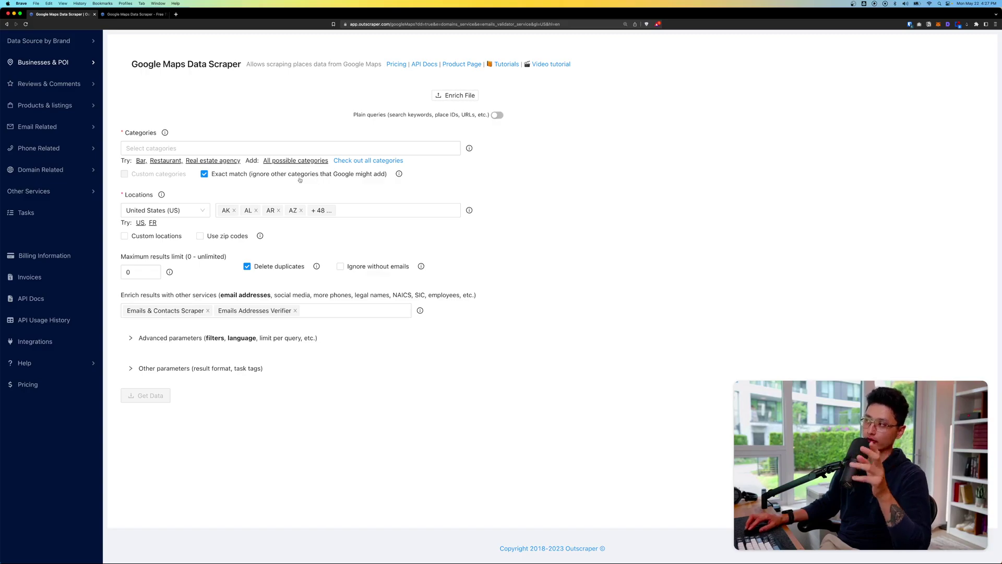
mouse_move(25, 66)
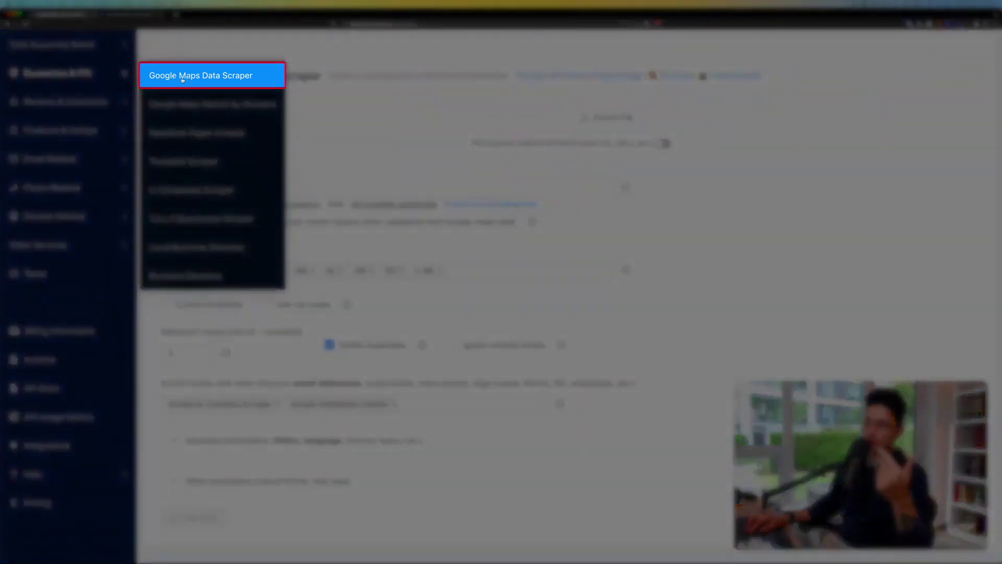
left_click(183, 77)
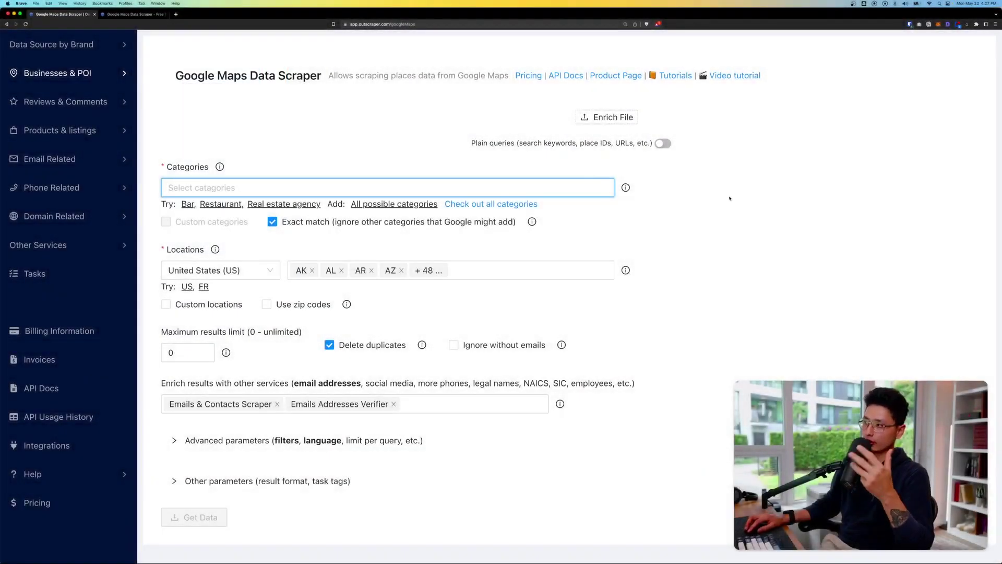
type("restaur")
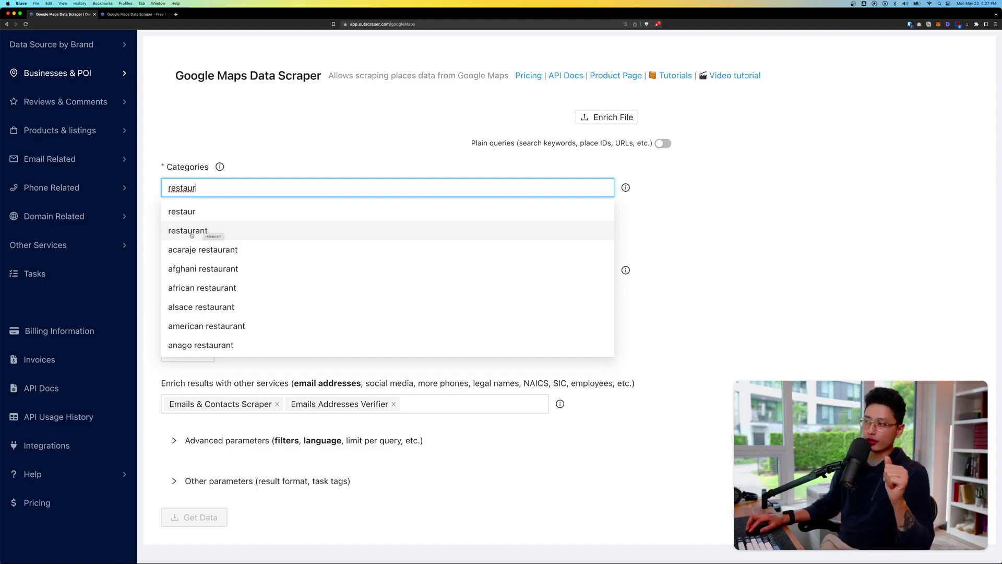
left_click(204, 230)
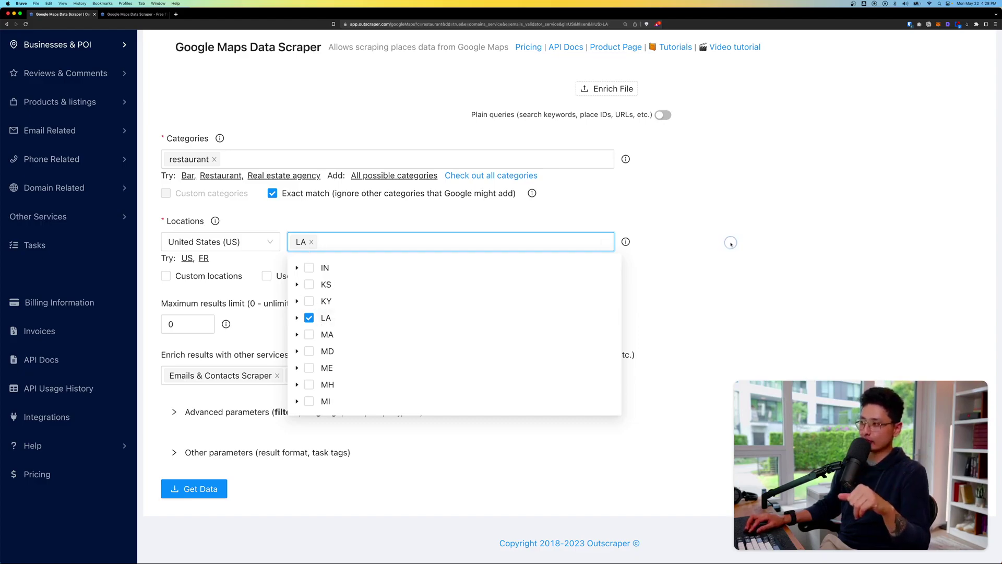
Step: Enable the use of zip codes for the LA location
left_click(288, 281)
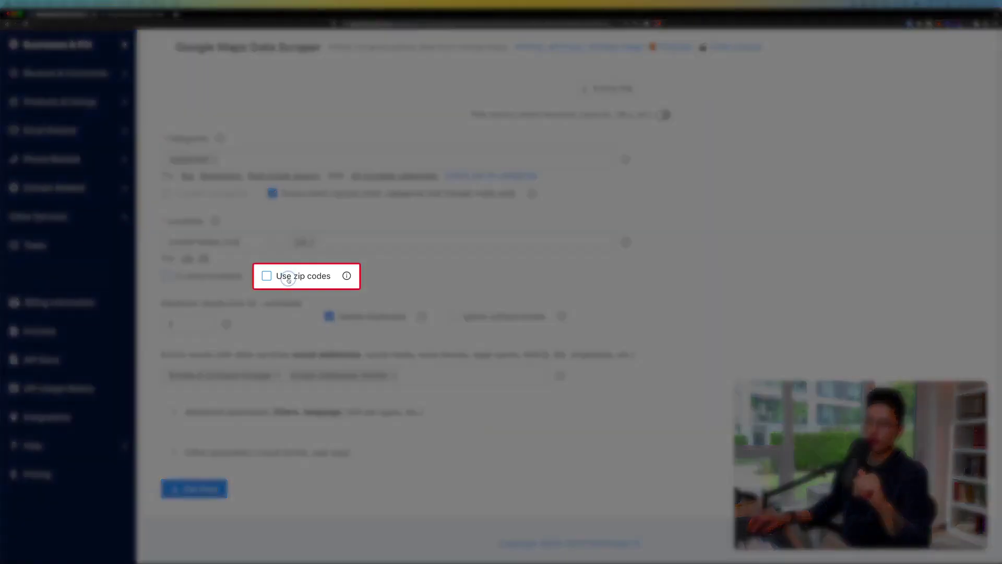
left_click(288, 282)
mouse_move(346, 275)
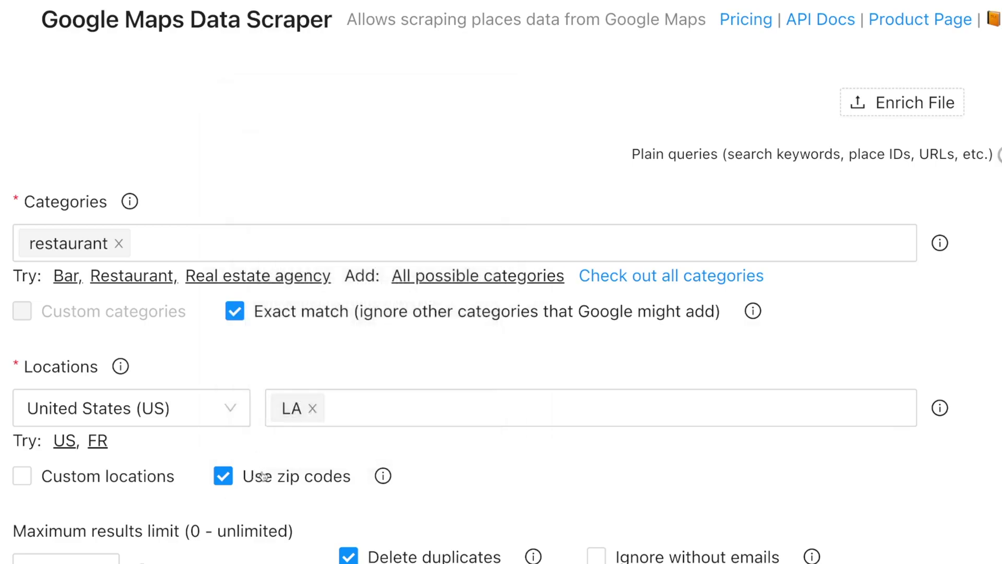
mouse_move(386, 476)
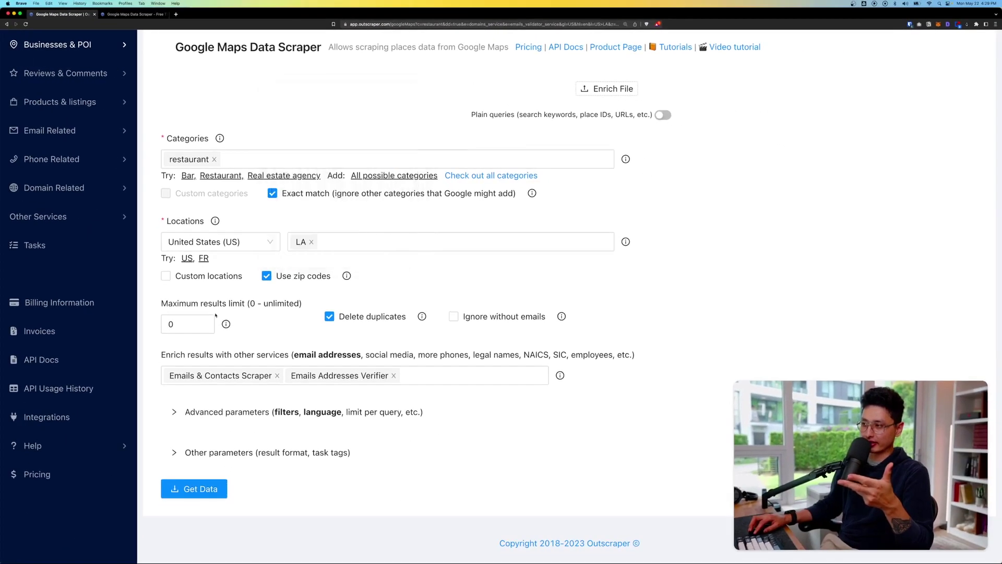
Step: Set the maximum results limit to 100
left_click(73, 561)
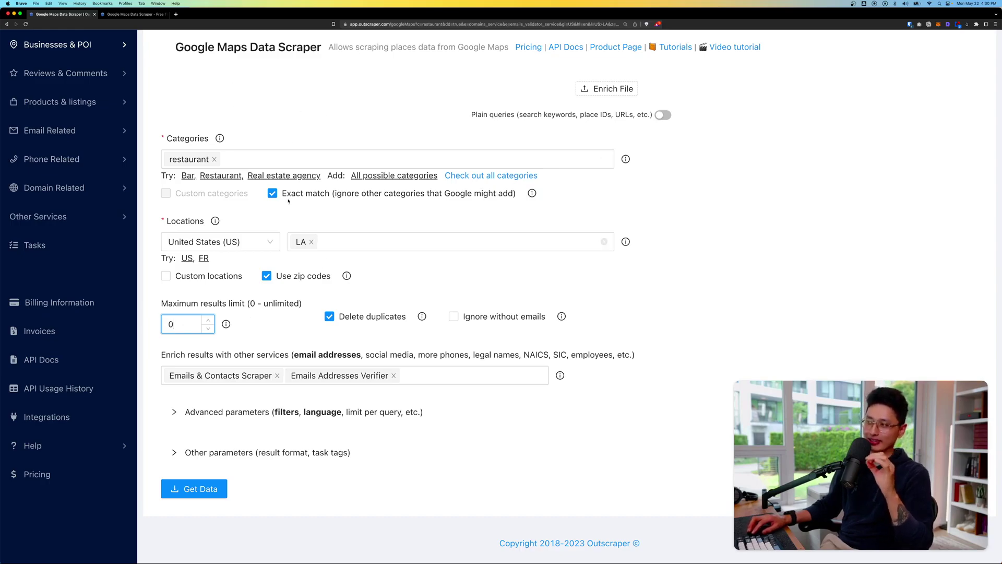
double_click(181, 326)
type("100")
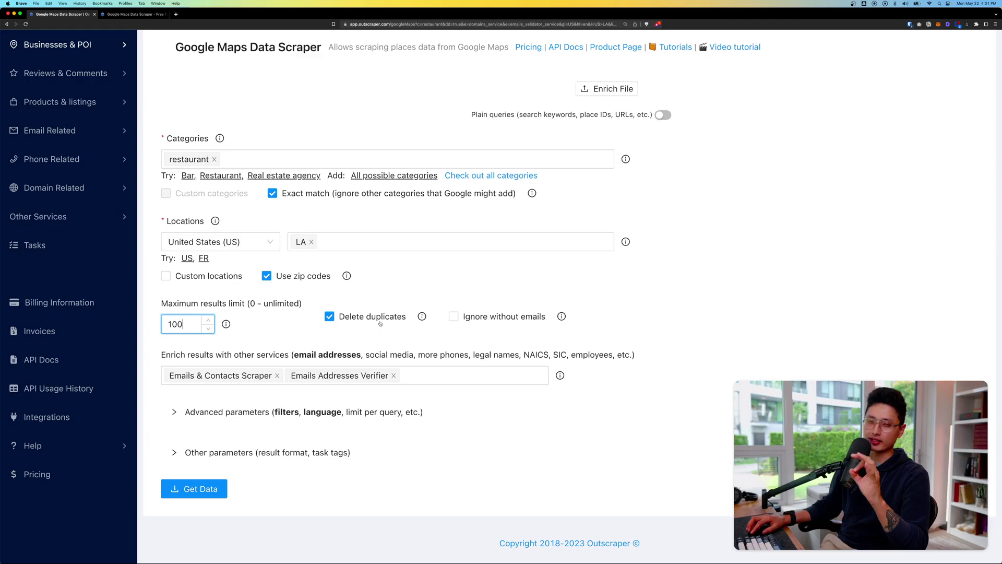
Step: Enable ignoring results without emails and deleting email duplicates
left_click(453, 317)
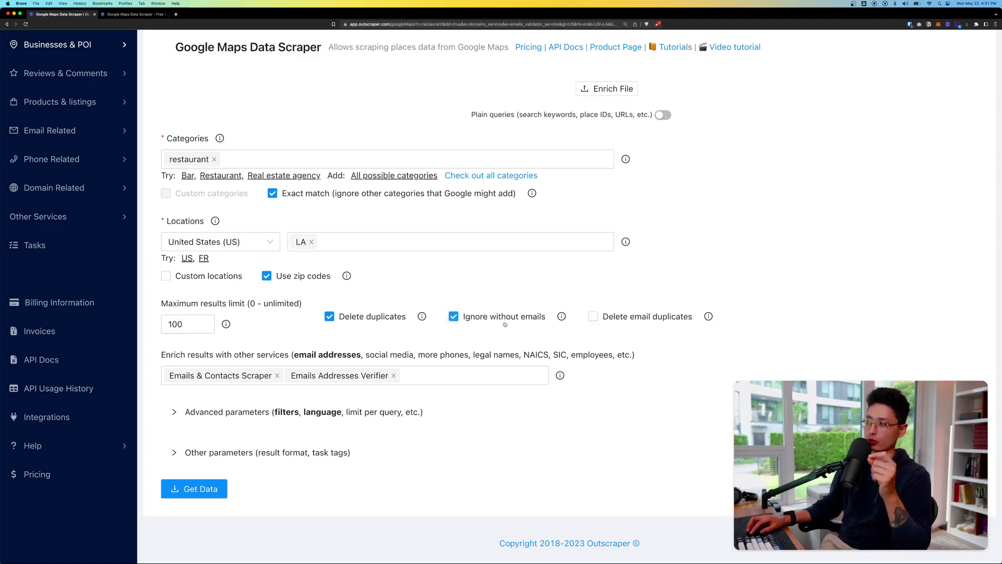
left_click(593, 317)
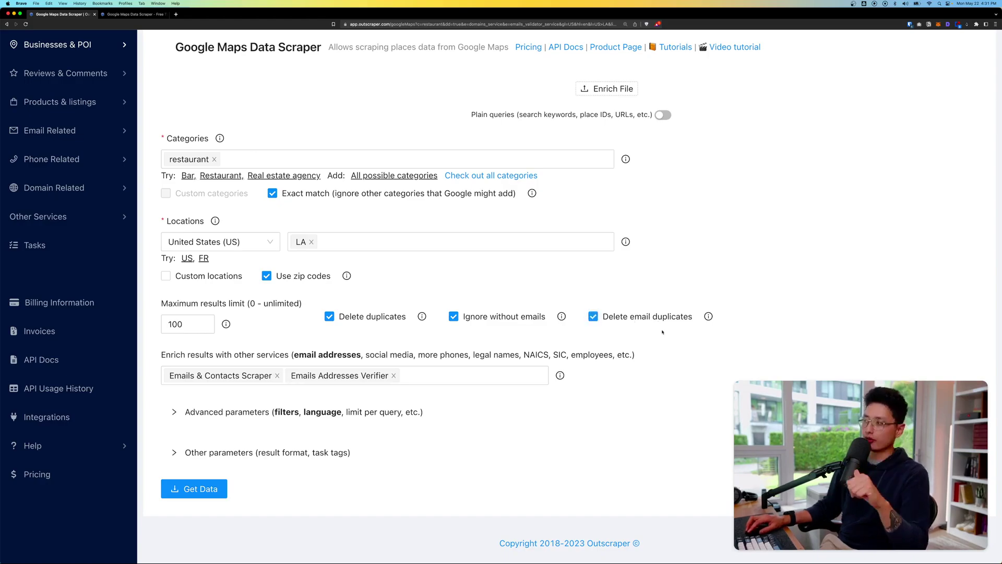
left_click(636, 319)
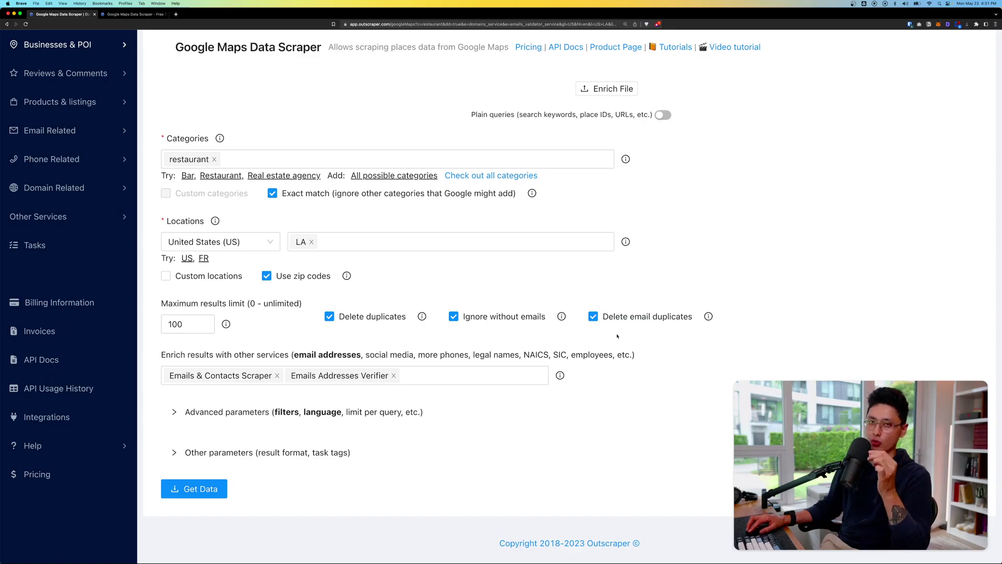
Step: Add Phone Numbers Enricher to the enrichment services for the results
left_click(299, 381)
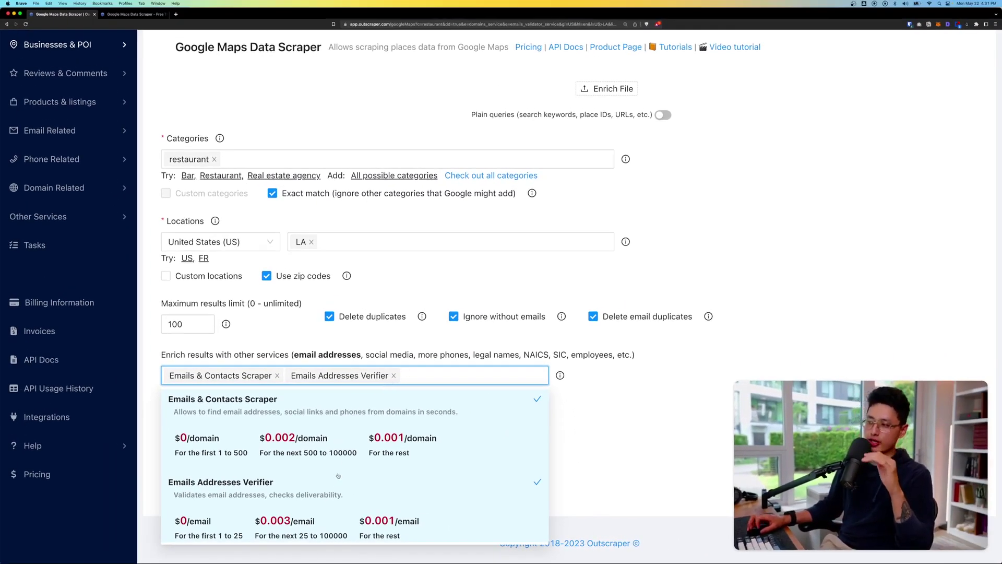
scroll(338, 476, "down", 3)
scroll(334, 467, "up", 3)
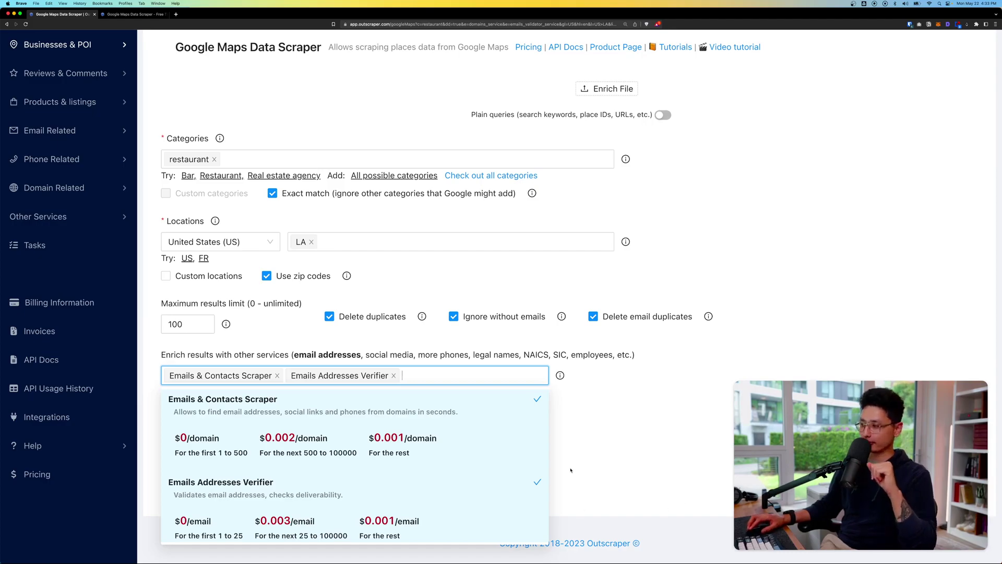
scroll(266, 420, "down", 3)
scroll(266, 421, "down", 1)
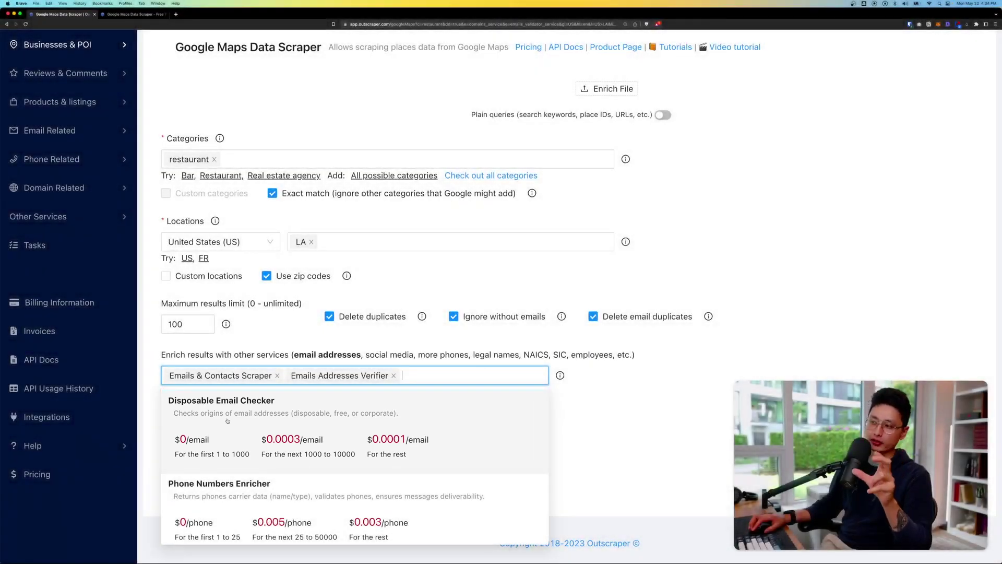
scroll(228, 421, "down", 2)
left_click(222, 418)
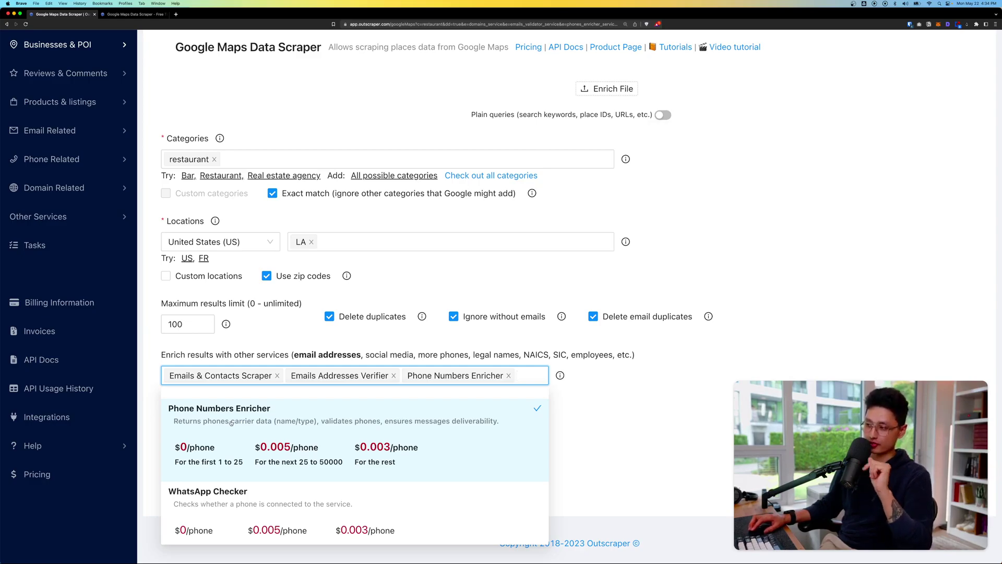
Step: Add US Companies Data Enricher to the enrichment services and close the service list
scroll(231, 423, "down", 3)
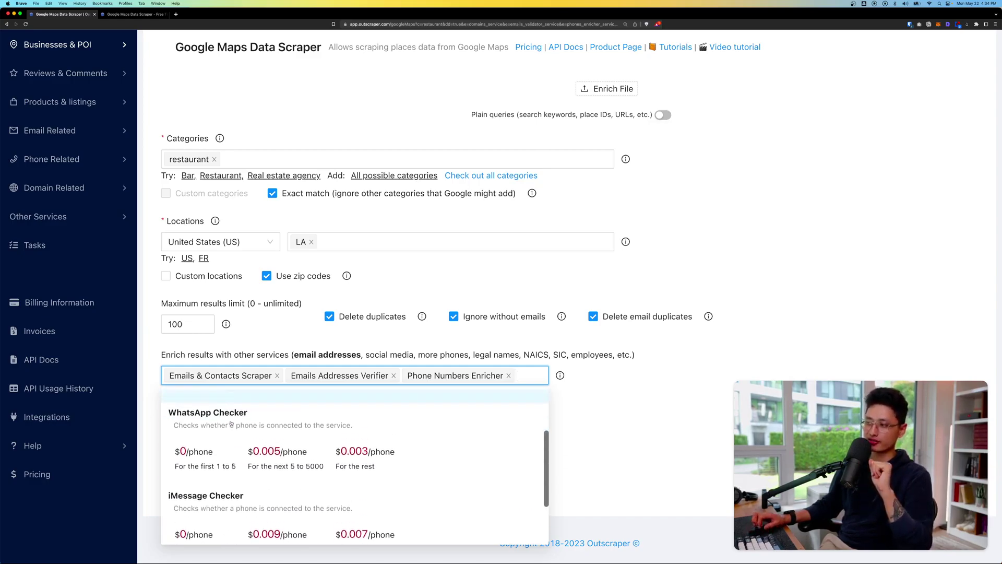
scroll(214, 433, "down", 4)
scroll(200, 454, "up", 2)
scroll(214, 447, "down", 6)
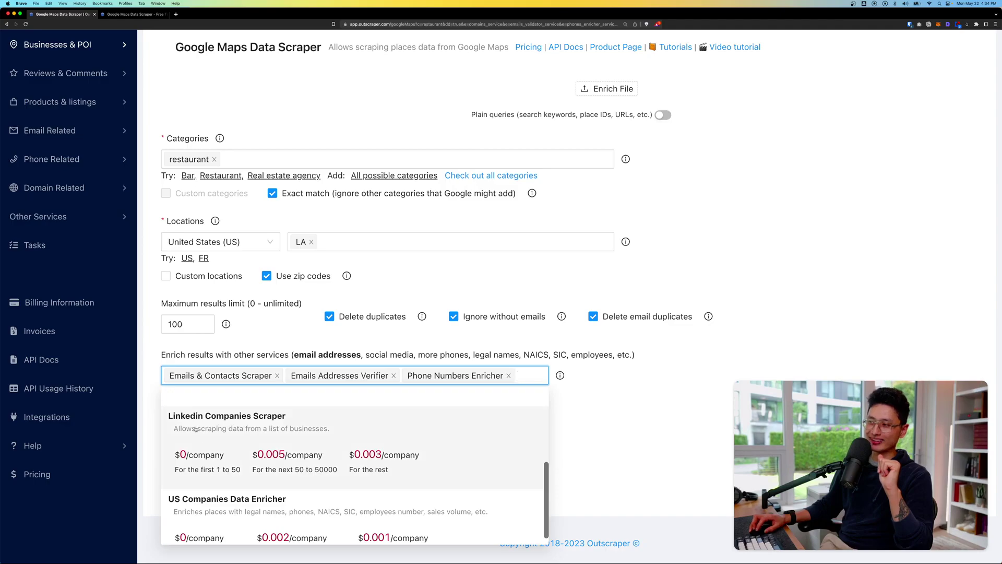
scroll(236, 426, "down", 1)
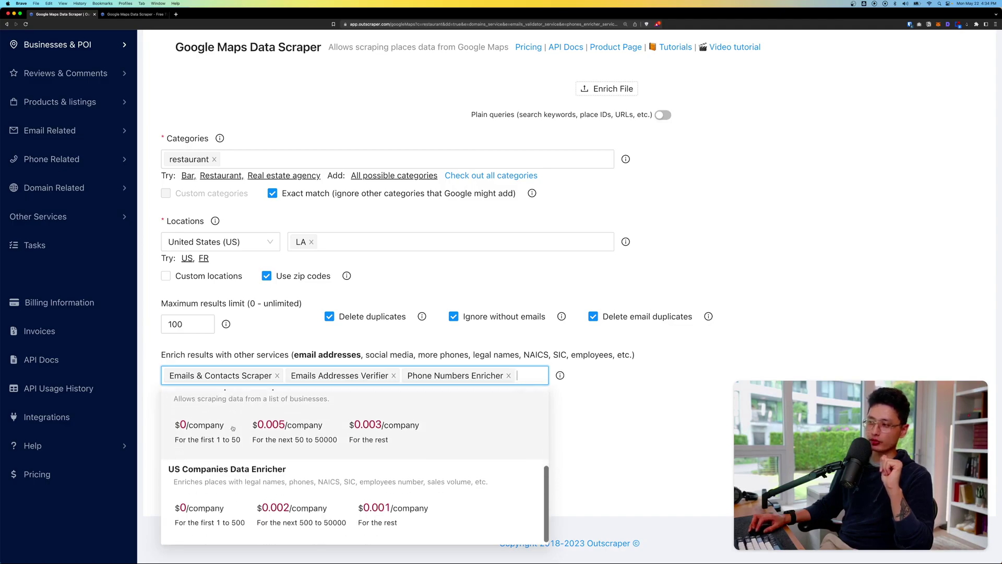
left_click(219, 482)
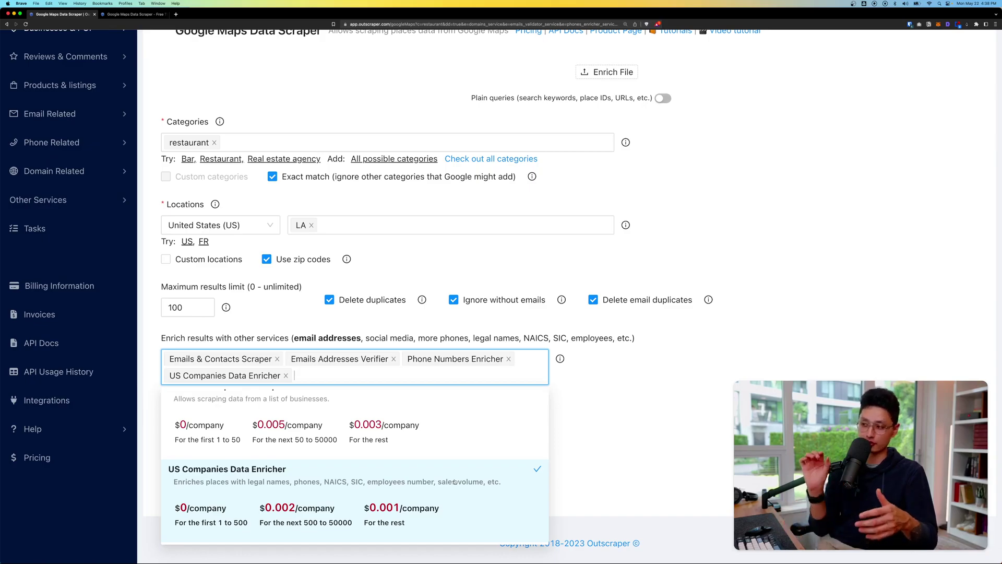
key("Escape")
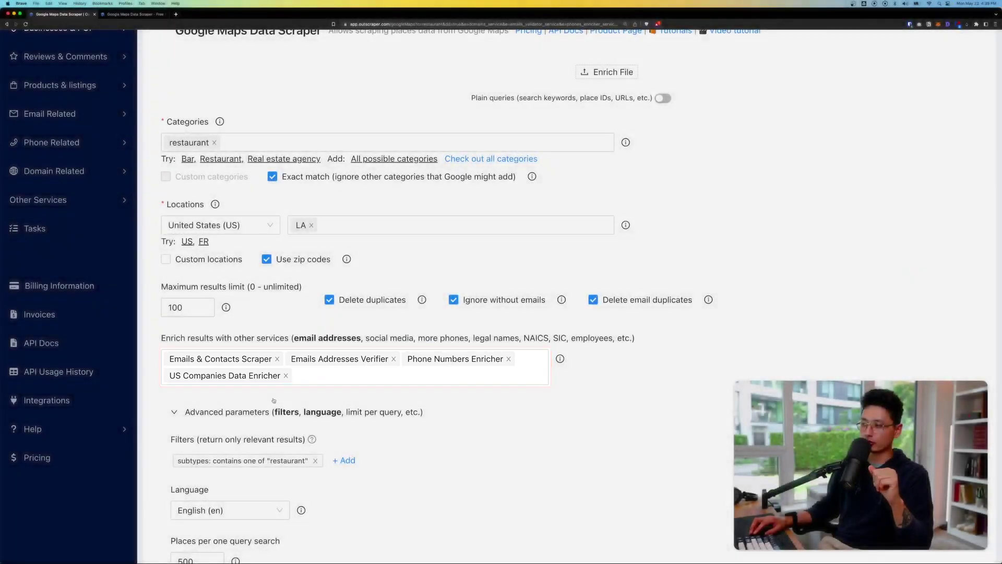
Step: Examine the advanced parameters, including the filters, the available languages and the places per query search
left_click(211, 413)
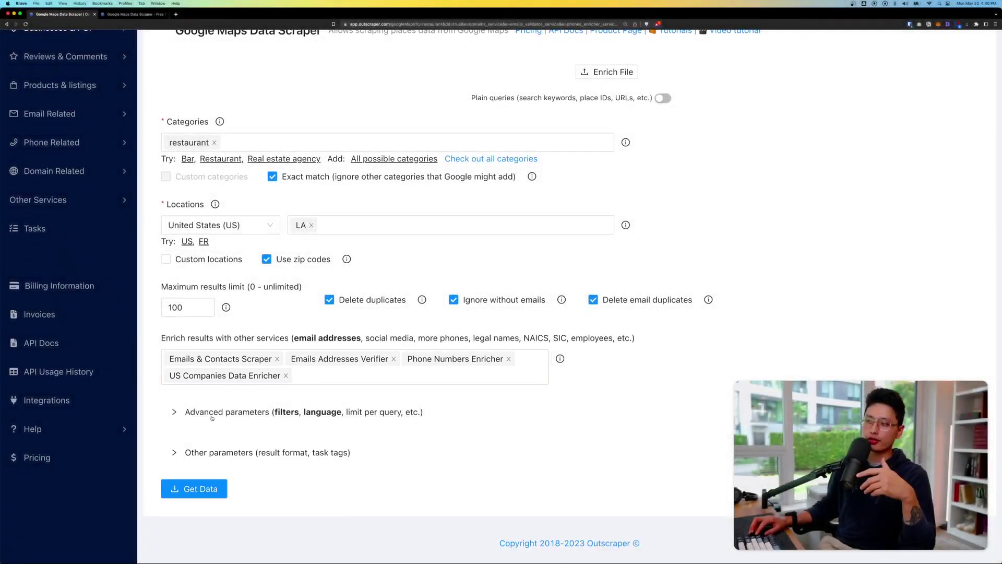
left_click(211, 412)
scroll(208, 428, "down", 2)
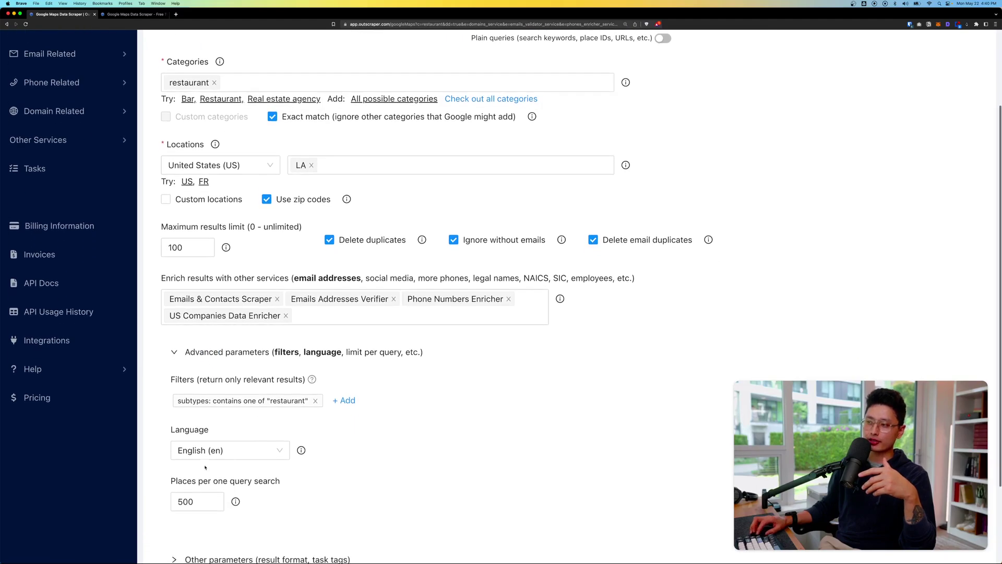
scroll(230, 506, "down", 5)
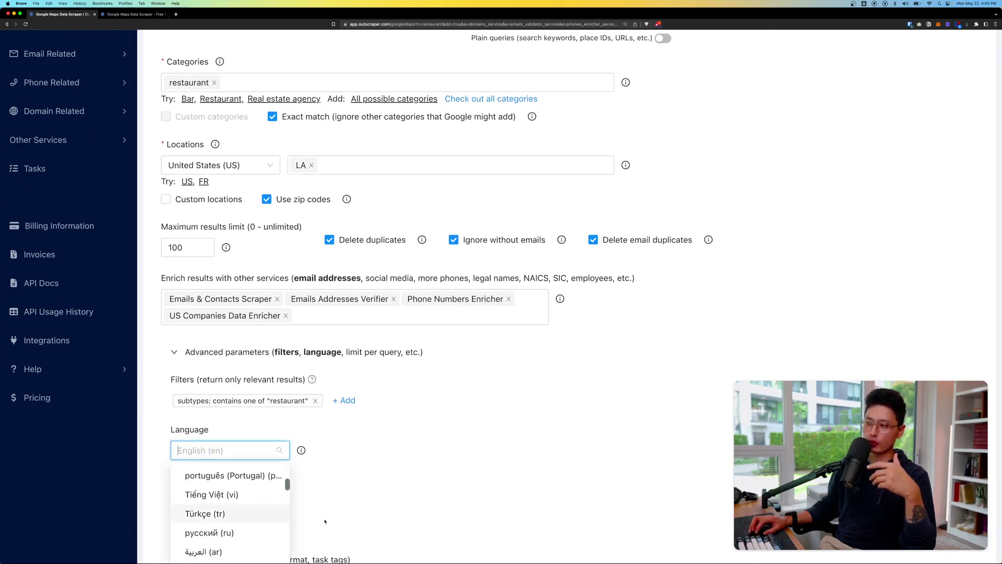
key("Escape")
Step: Set the result extension to CSV and tag the task with the existing demo task tag
left_click(266, 558)
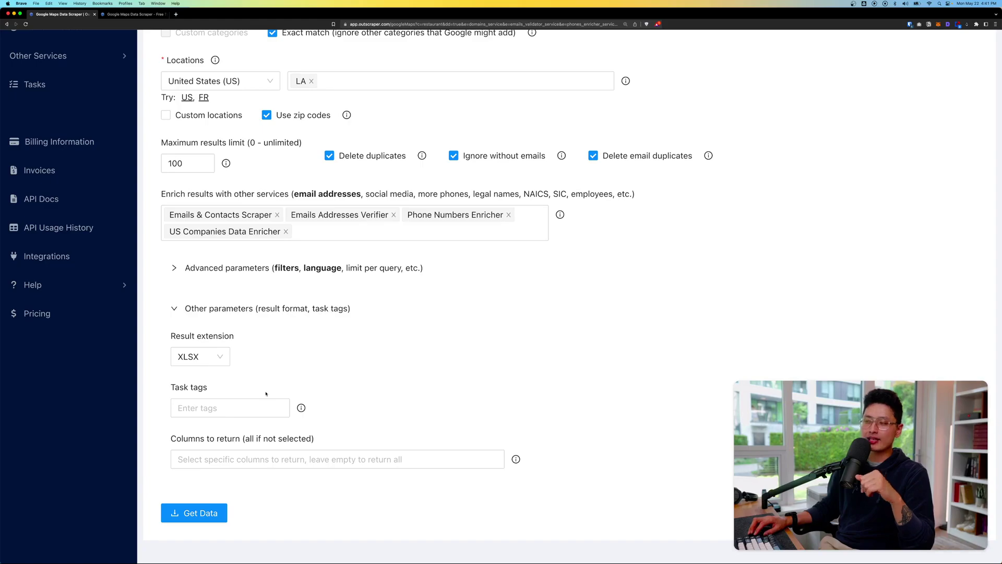
left_click(206, 356)
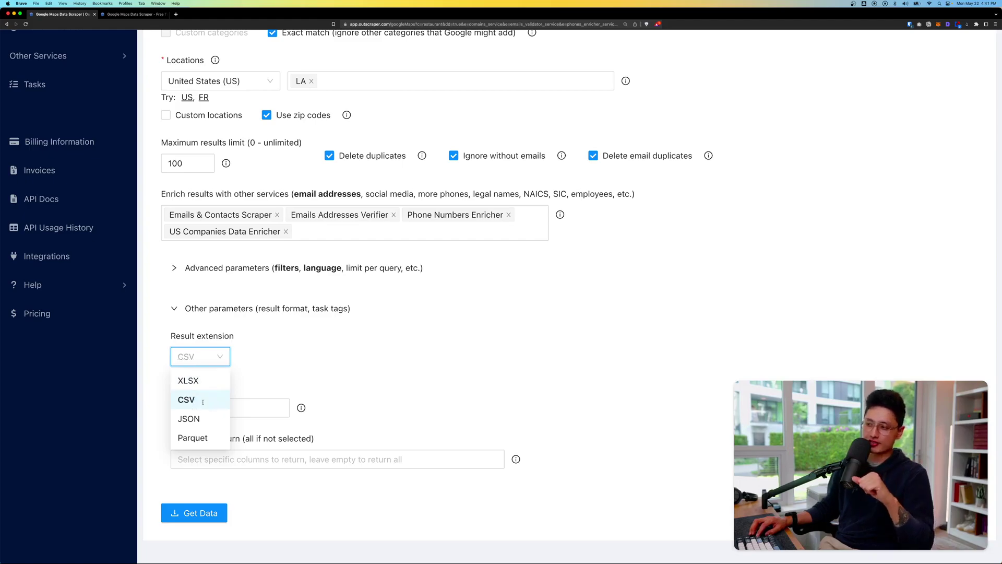
left_click(204, 403)
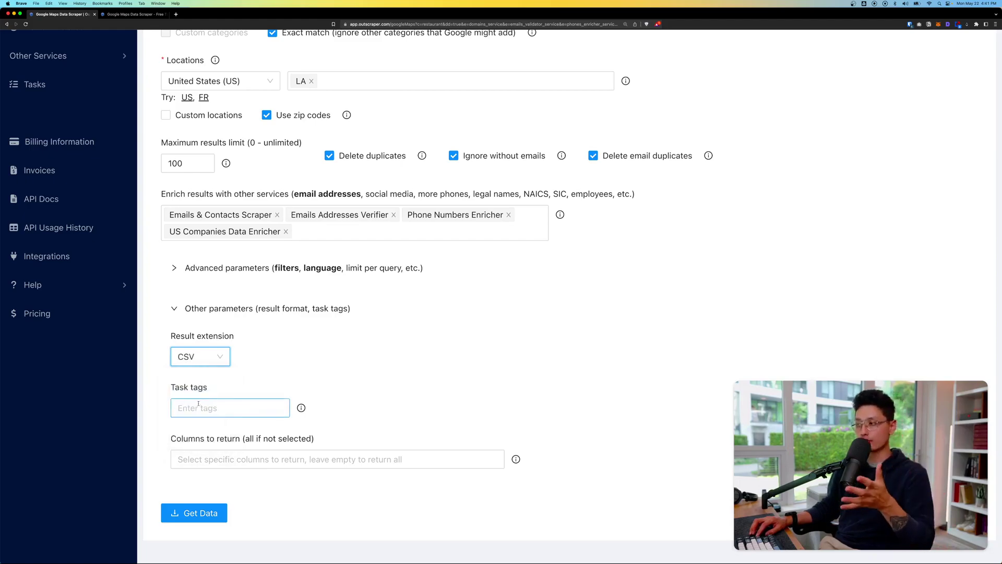
left_click(197, 407)
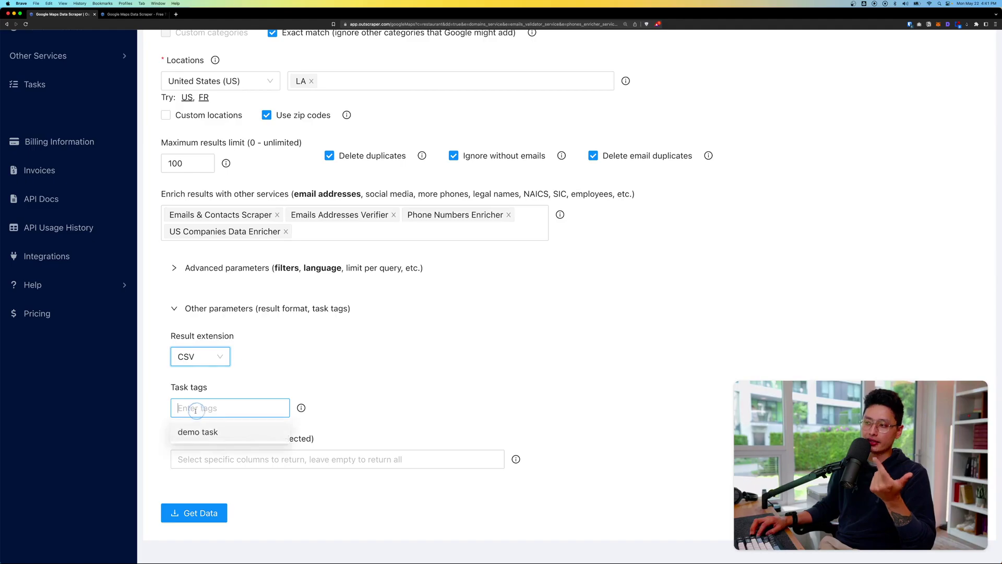
left_click(193, 430)
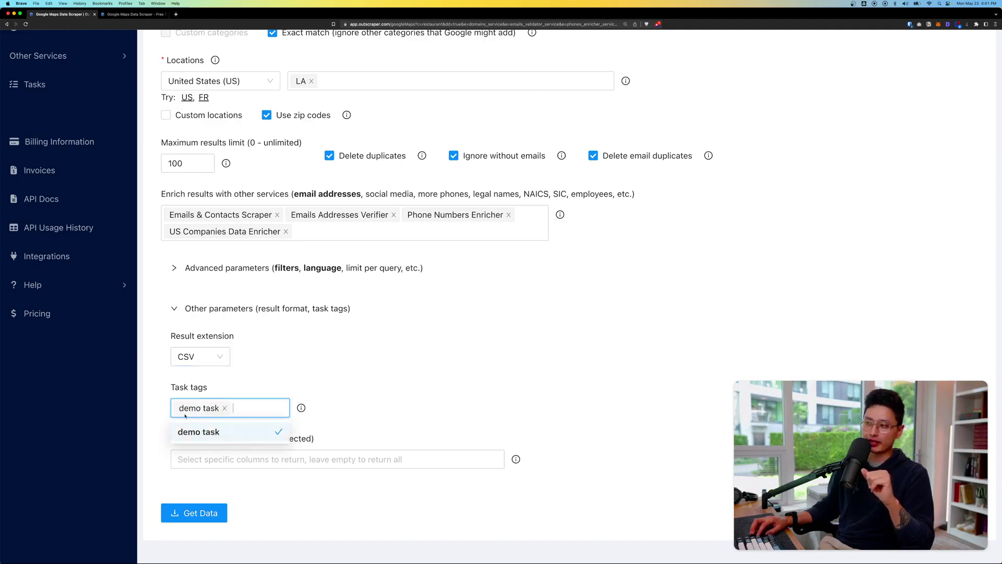
left_click(140, 423)
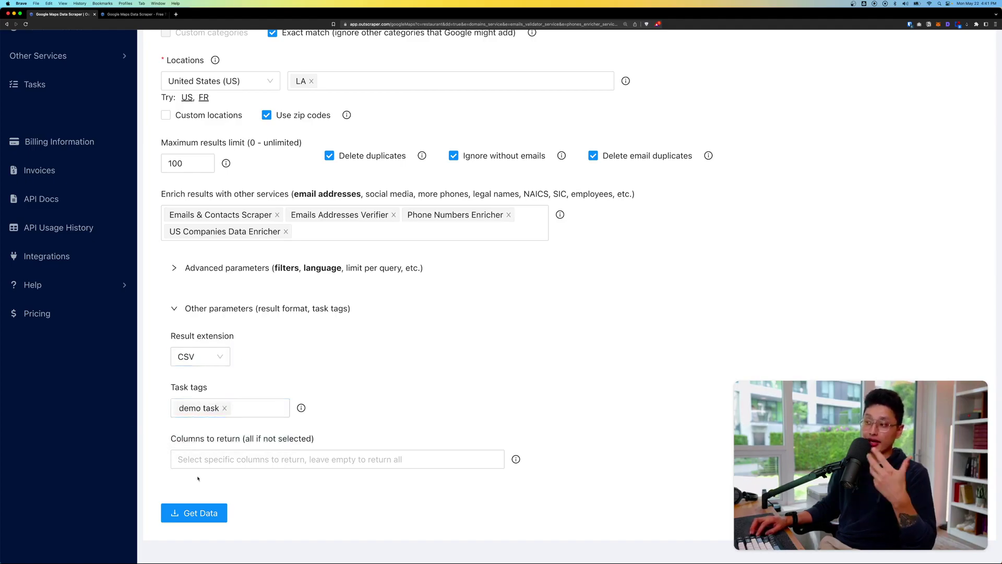
Step: Check the configured scraper settings and request the data to bring up the task confirmation
scroll(199, 472, "down", 1)
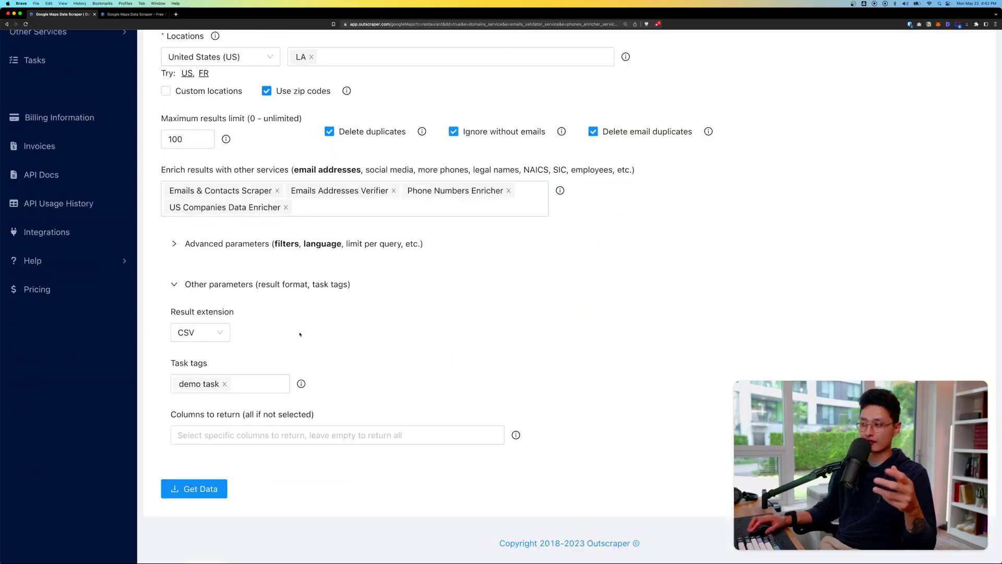
scroll(299, 333, "up", 6)
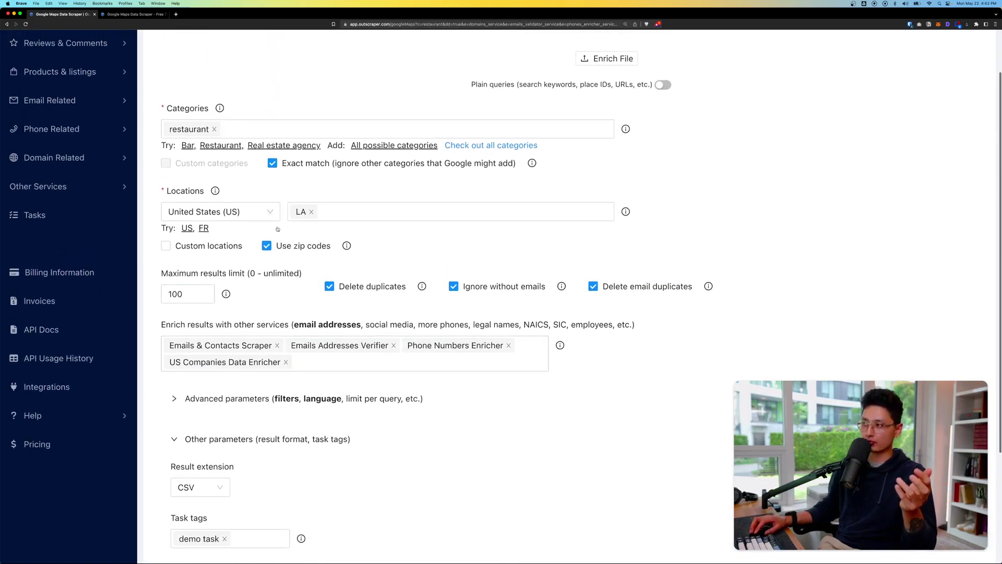
scroll(304, 359, "down", 6)
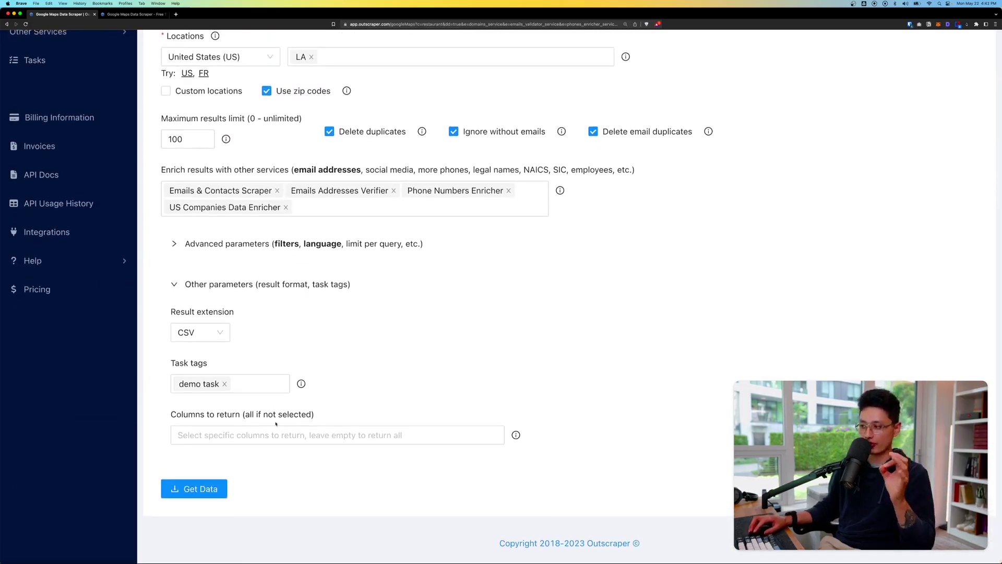
left_click(209, 496)
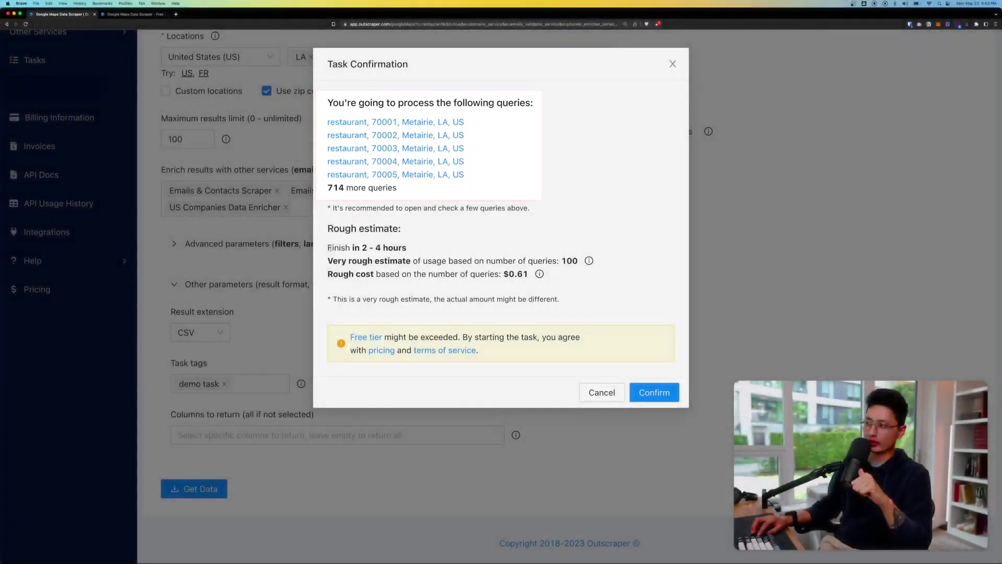
Step: Review the task's rough estimate, including the finish time, estimated usage and rough cost
left_click_drag(330, 249, 408, 249)
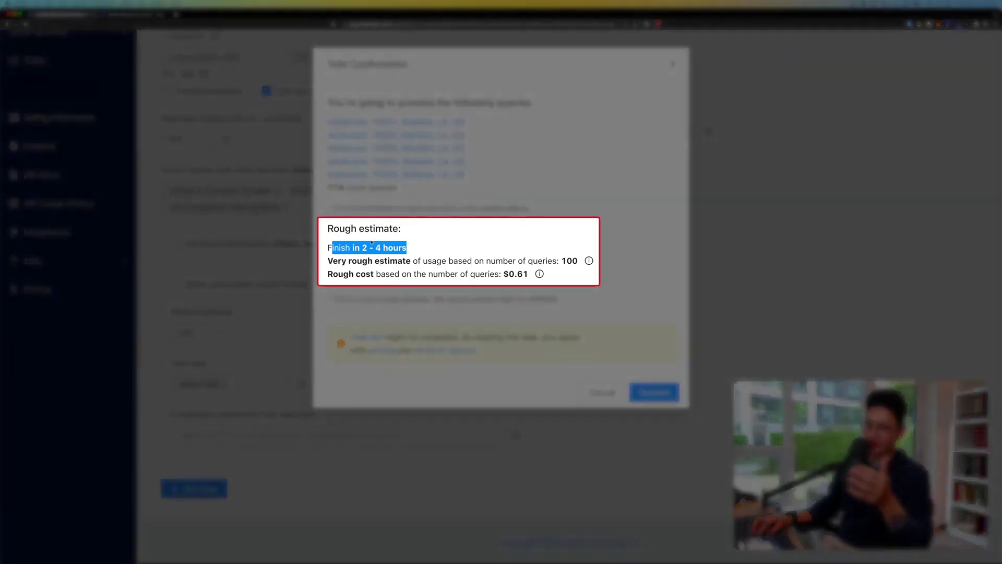
left_click_drag(362, 248, 426, 248)
left_click(414, 261)
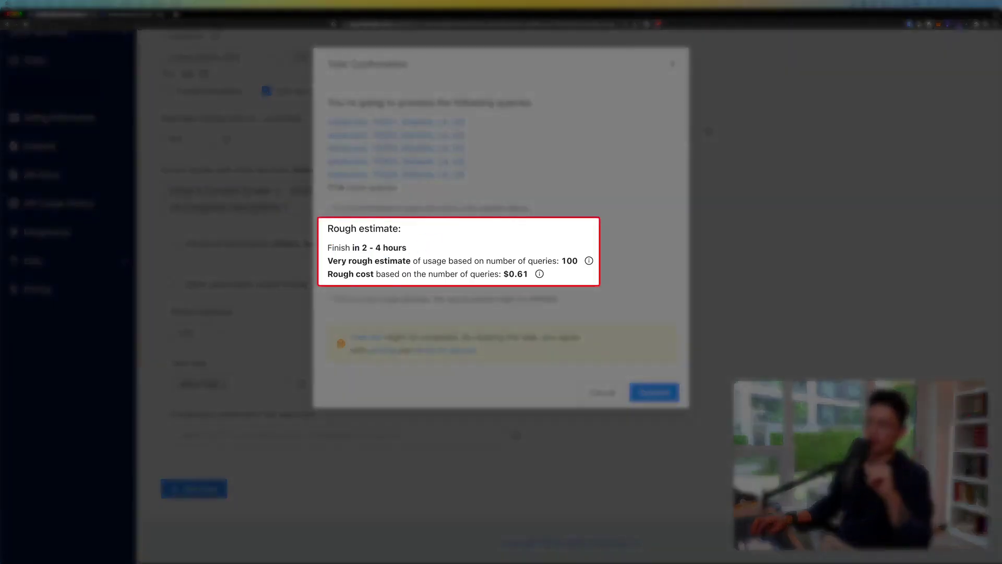
double_click(571, 262)
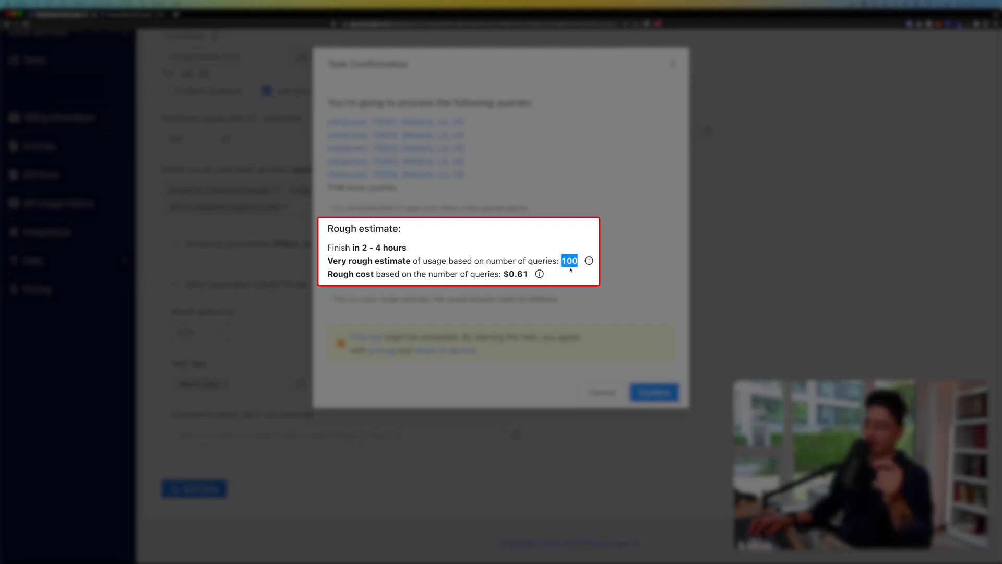
double_click(520, 274)
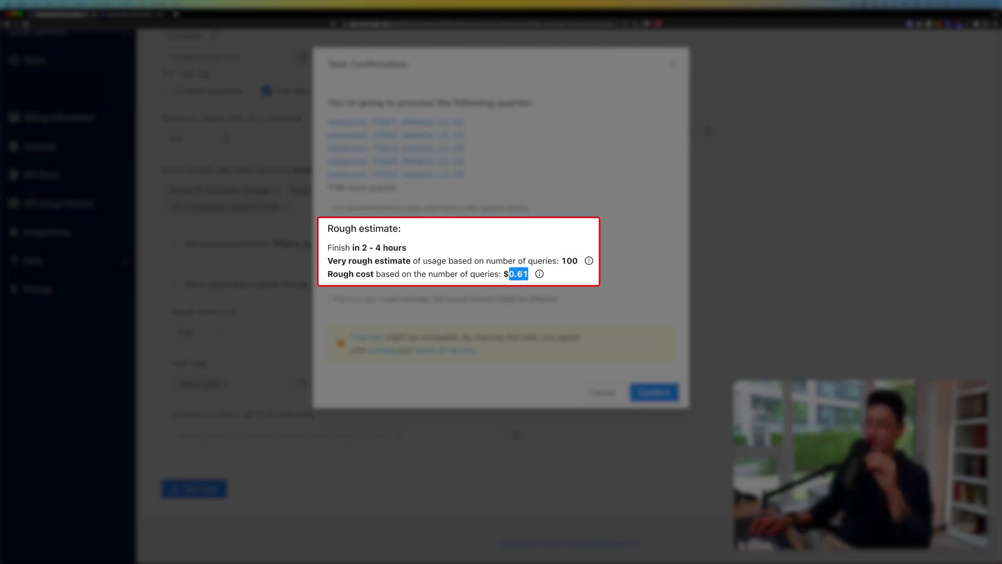
double_click(570, 261)
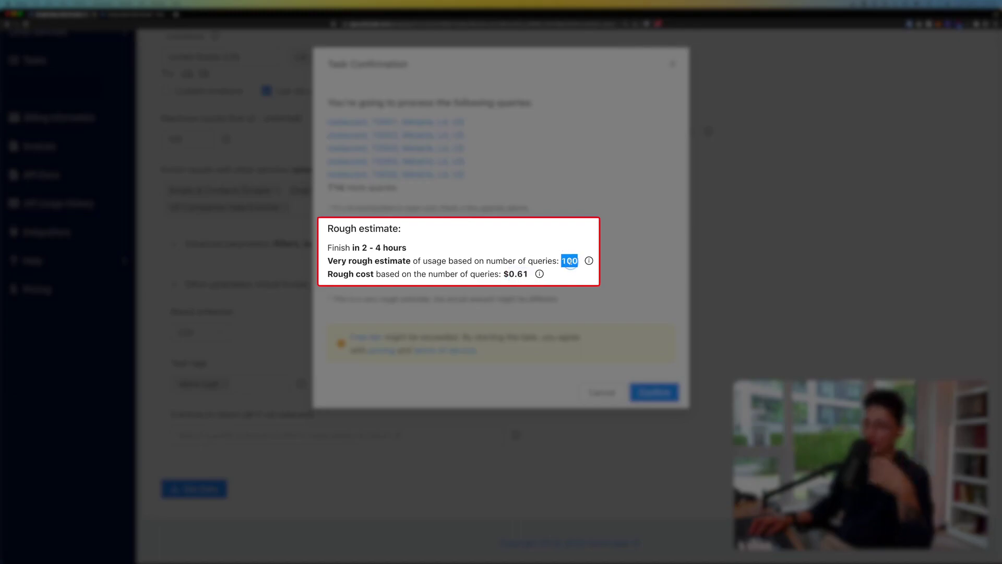
left_click(521, 274)
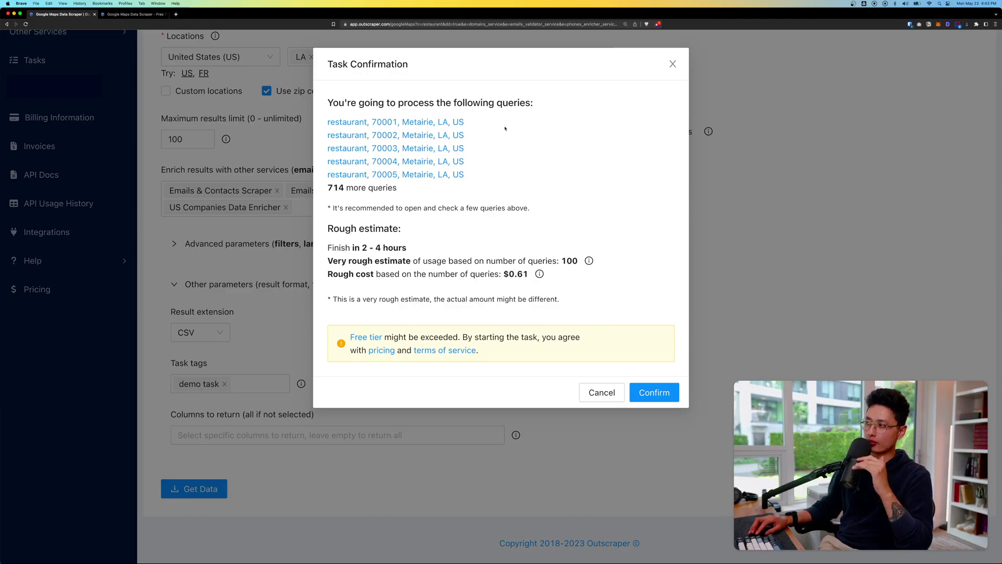
Step: Confirm the scraping task and download its finished Google Maps Data result from the task list
left_click(656, 398)
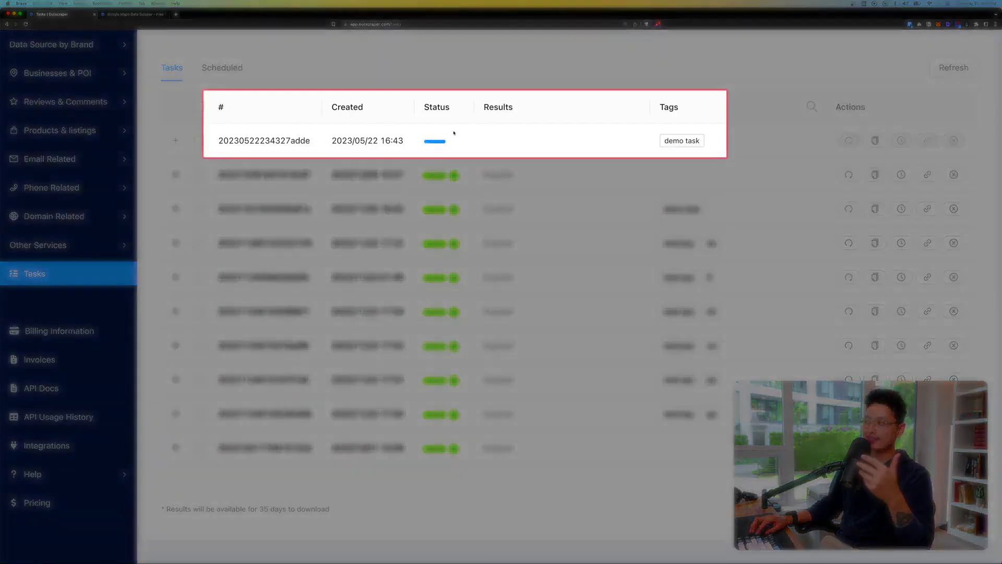
mouse_move(428, 124)
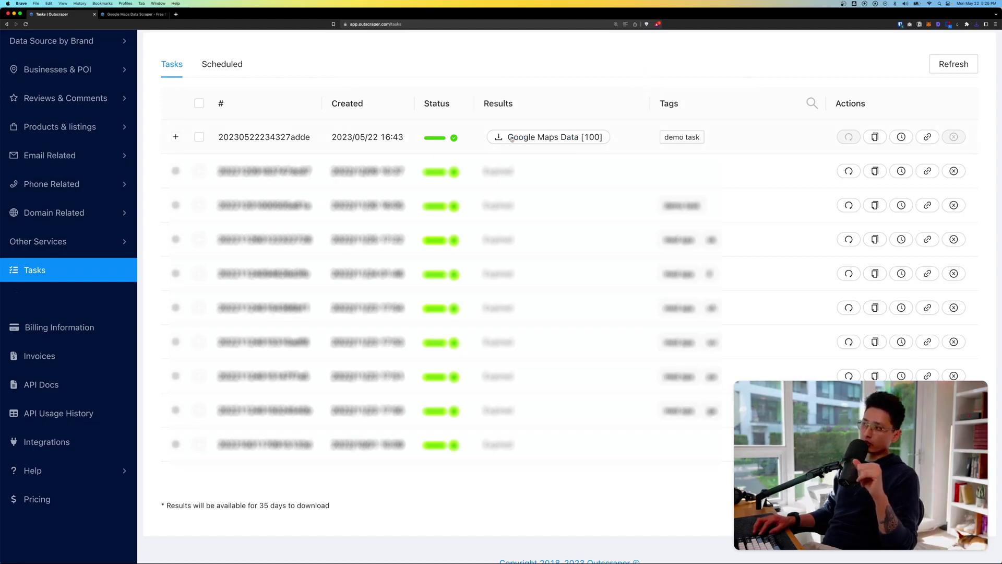
mouse_move(539, 139)
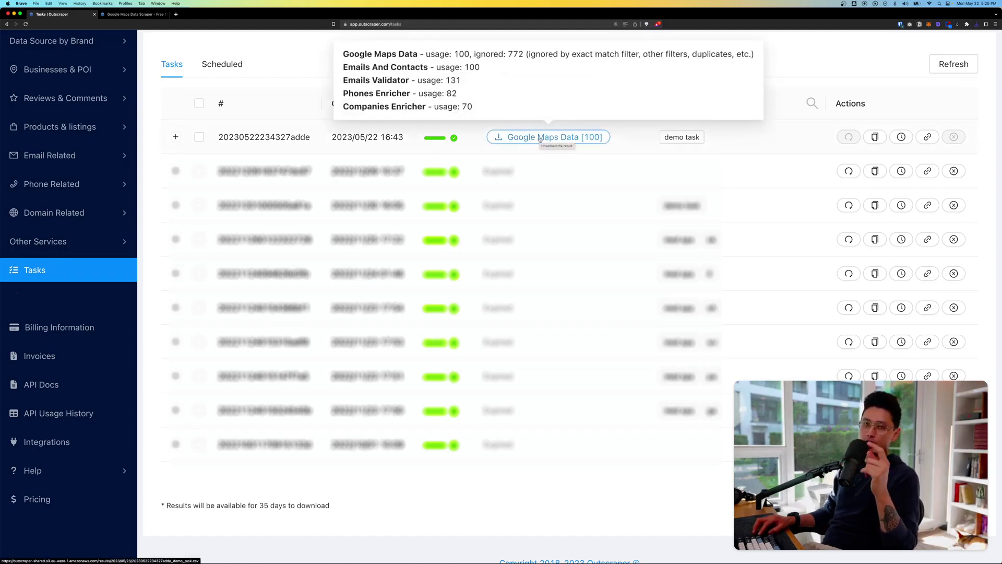
left_click(540, 138)
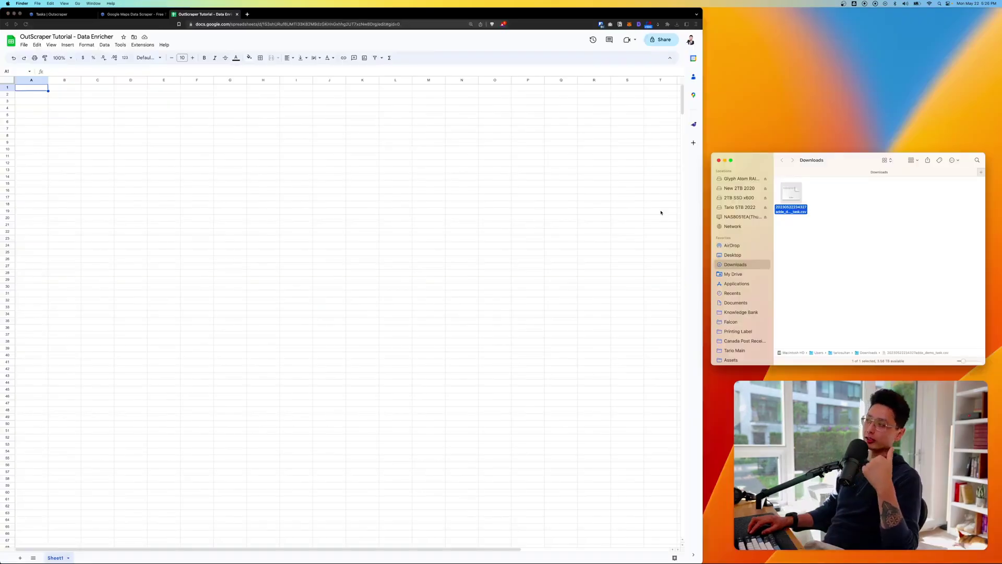
left_click(257, 41)
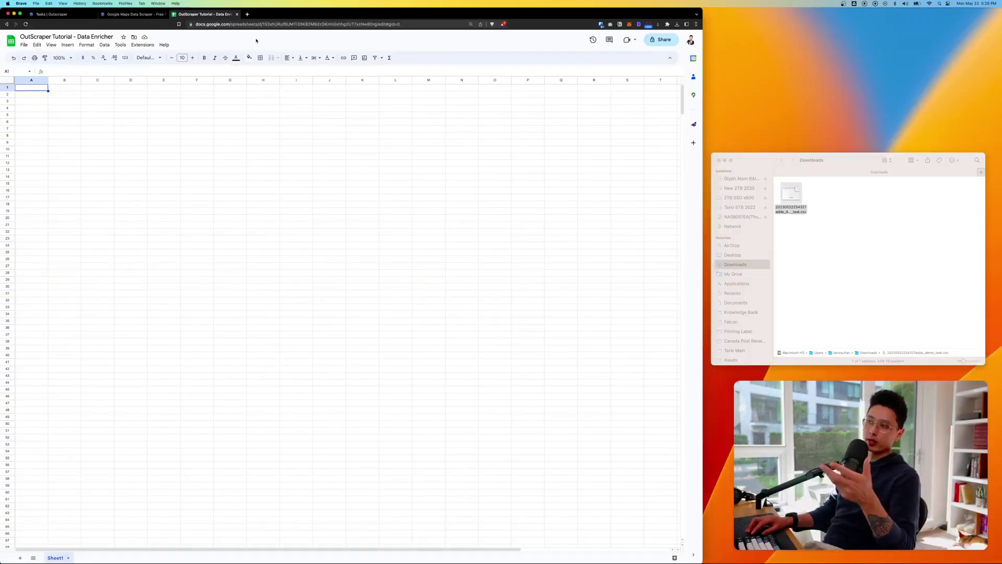
left_click(24, 44)
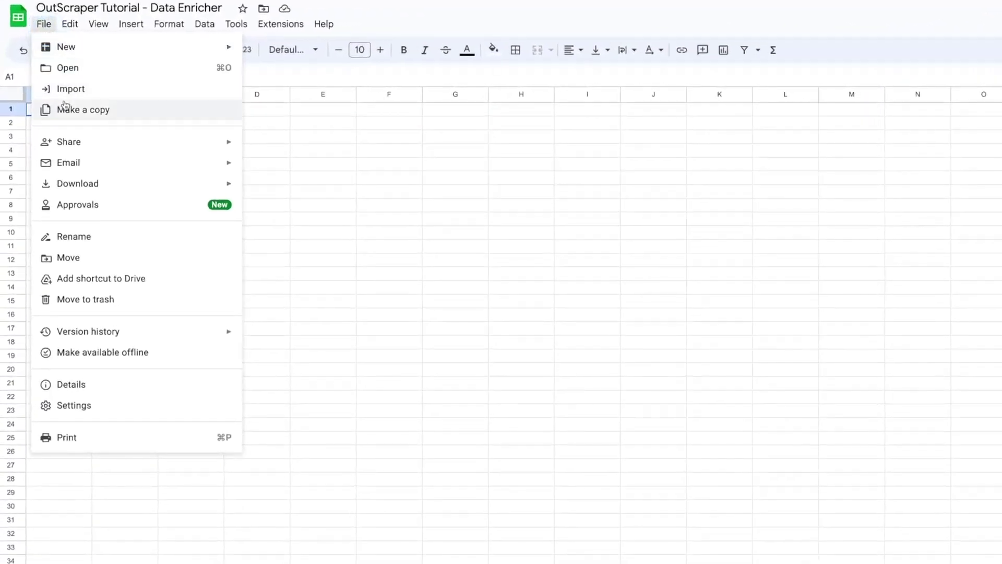
left_click(63, 90)
left_click(335, 223)
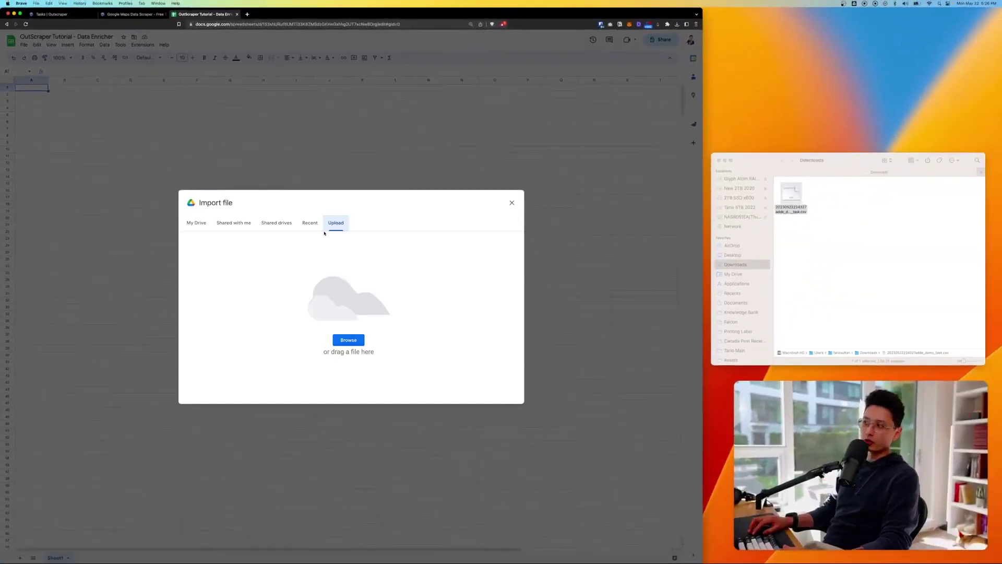
left_click(776, 173)
left_click_drag(791, 195, 368, 340)
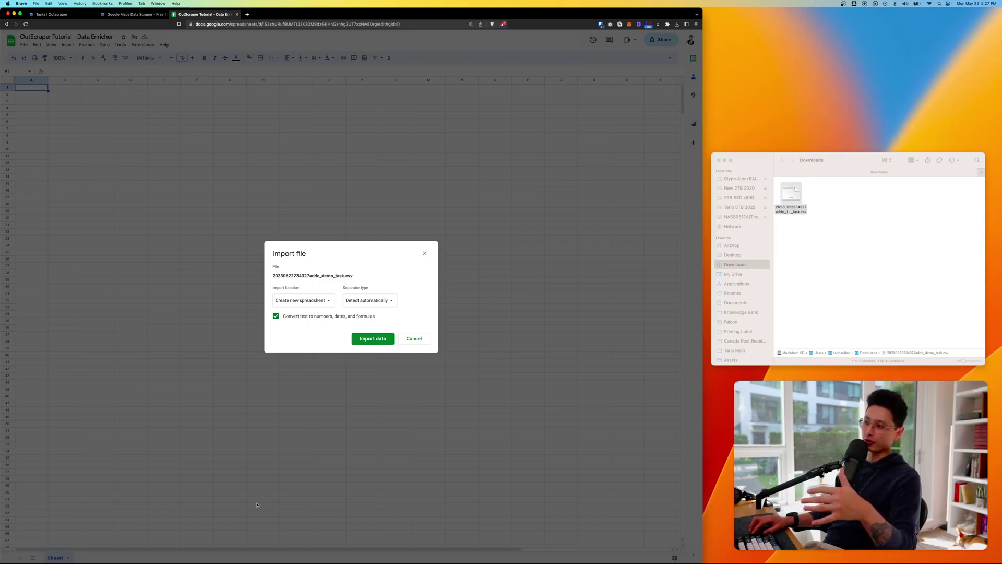
Step: Set the import location to Replace current sheet and import the CSV data
left_click(302, 300)
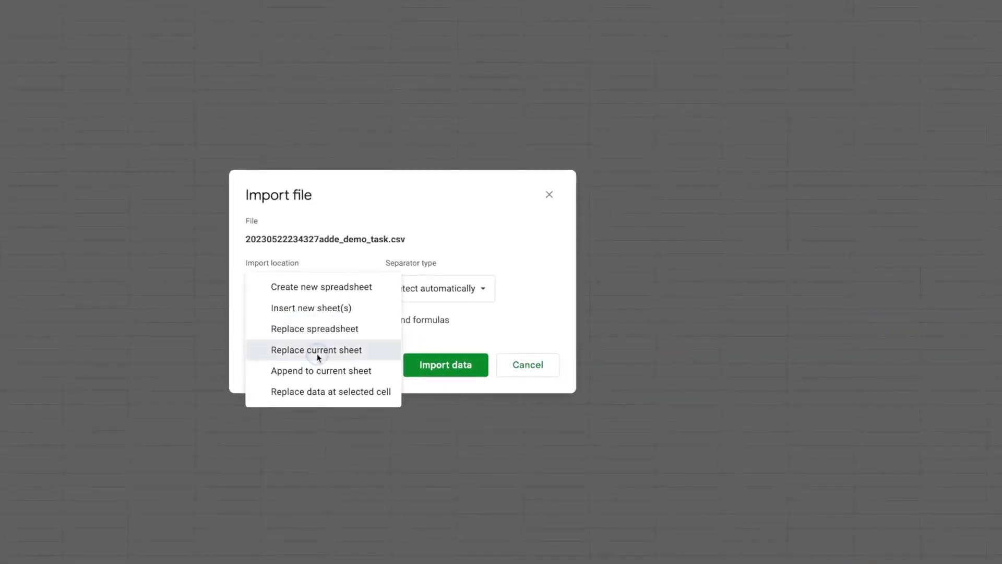
left_click(317, 354)
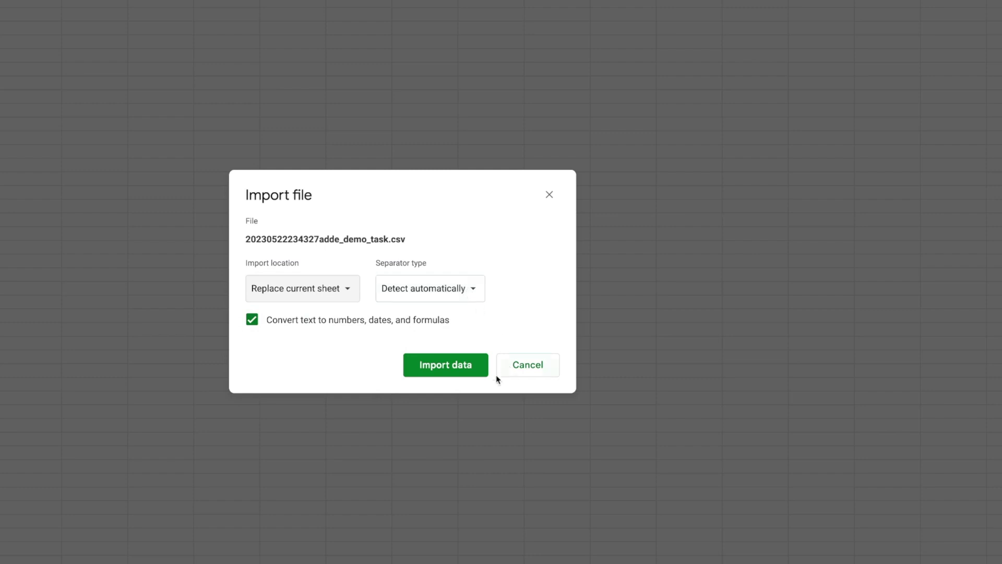
left_click(440, 364)
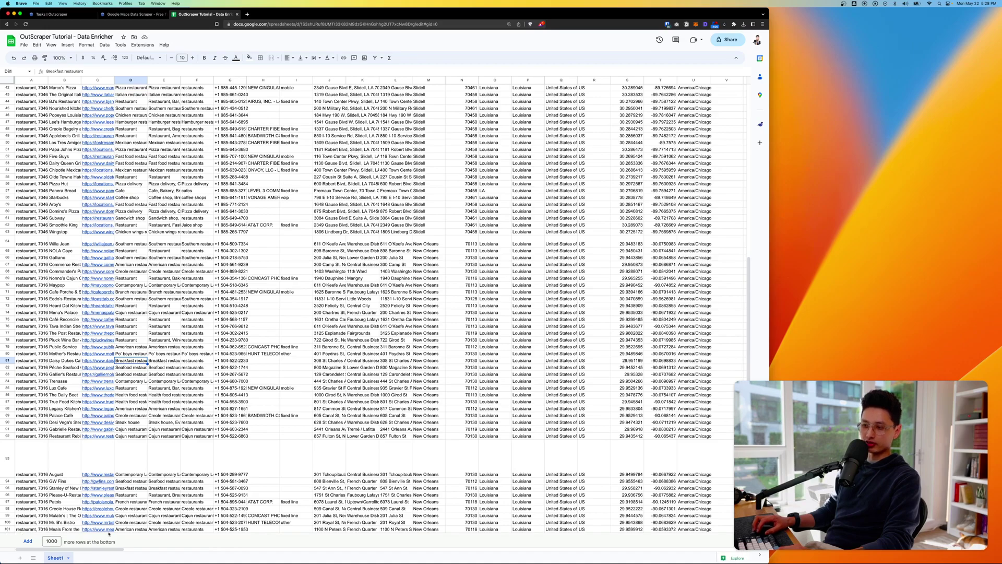
Step: Make the header row of the imported lead data bold
scroll(94, 389, "up", 10)
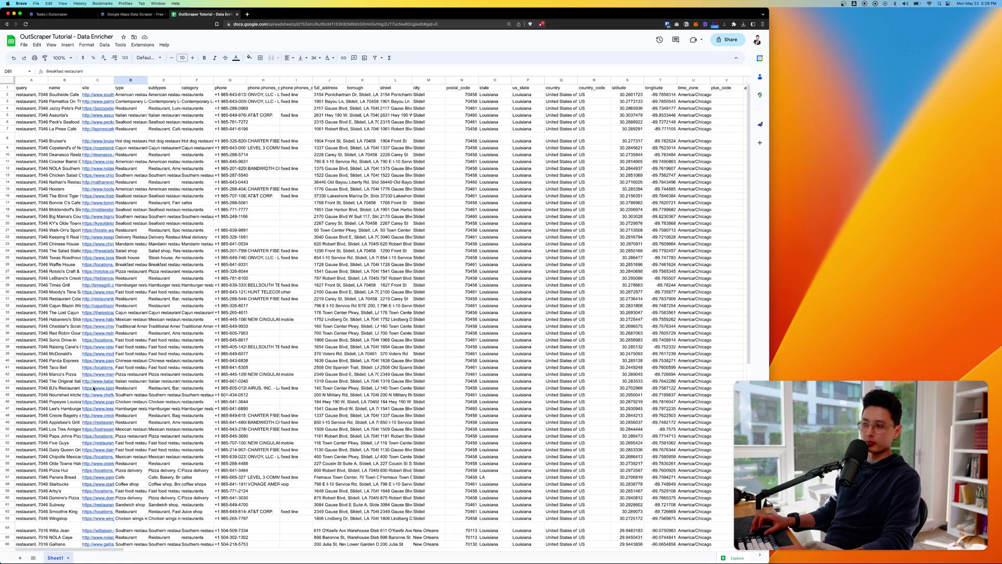
left_click(7, 88)
key("super+b")
left_click(270, 258)
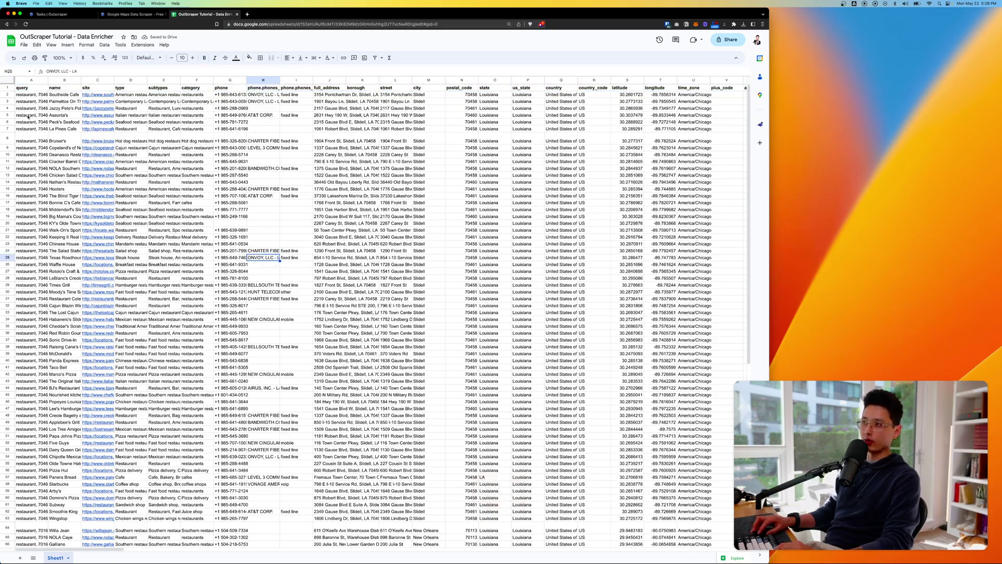
Step: Apply alternating colors to the rows 1:101, using the blue default style with a header
left_click(8, 80)
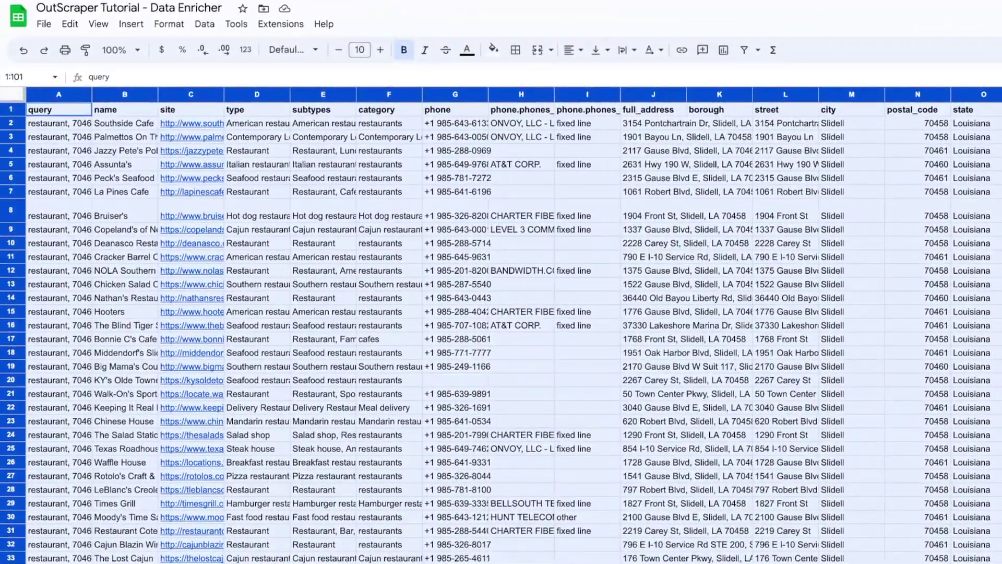
left_click(169, 24)
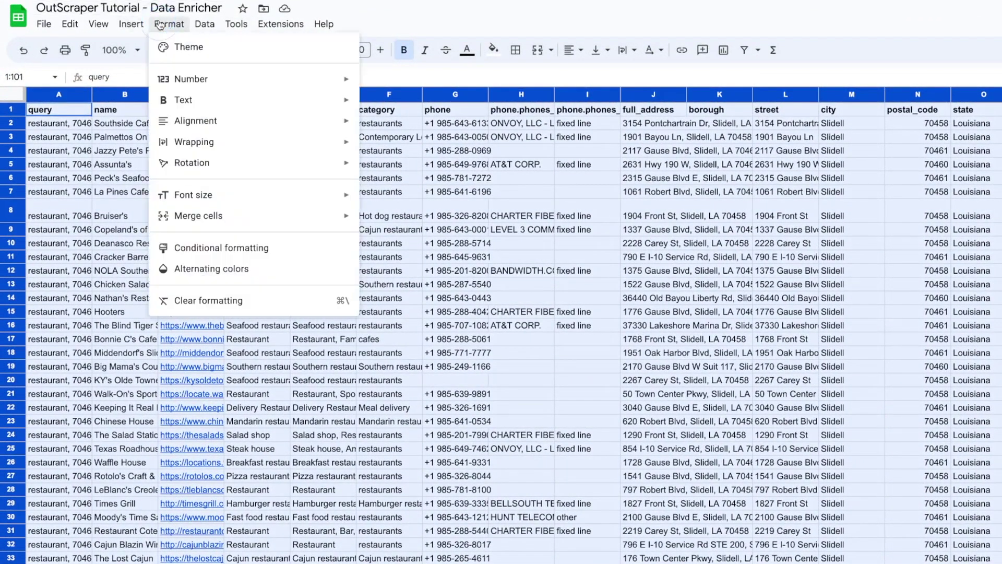
left_click(198, 268)
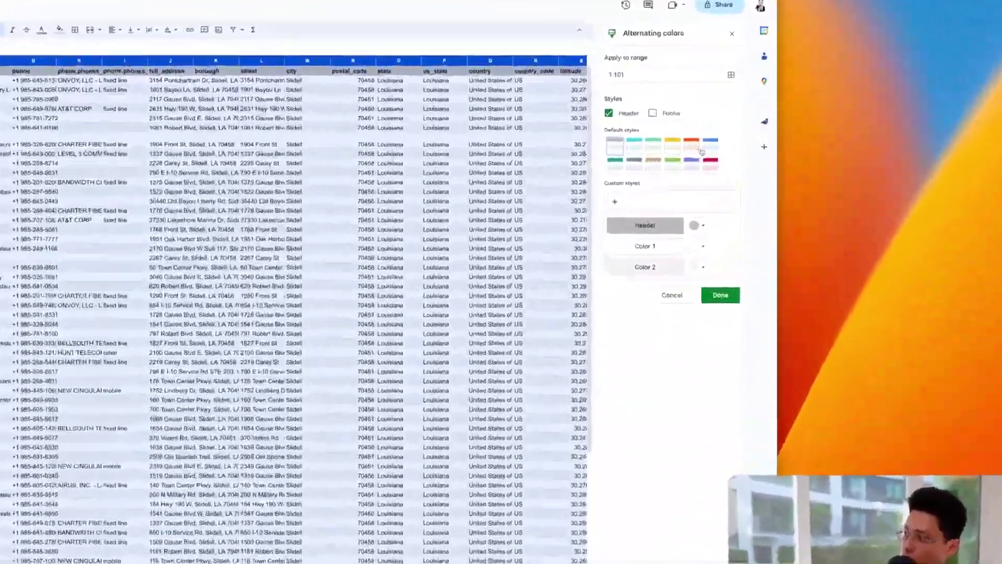
left_click(806, 149)
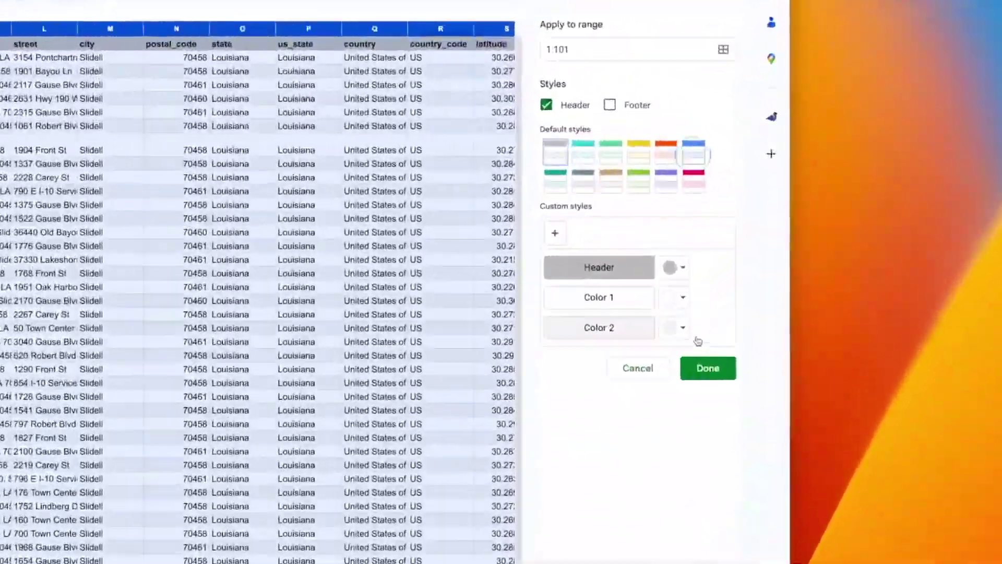
left_click(713, 373)
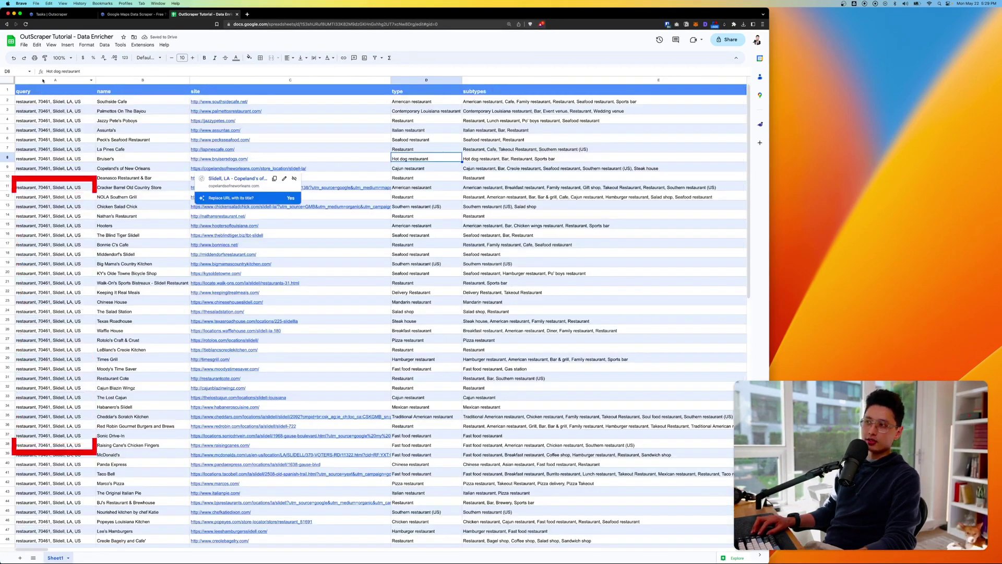
Step: Examine the query, name, site and subtypes columns of the restaurant leads
left_click(54, 80)
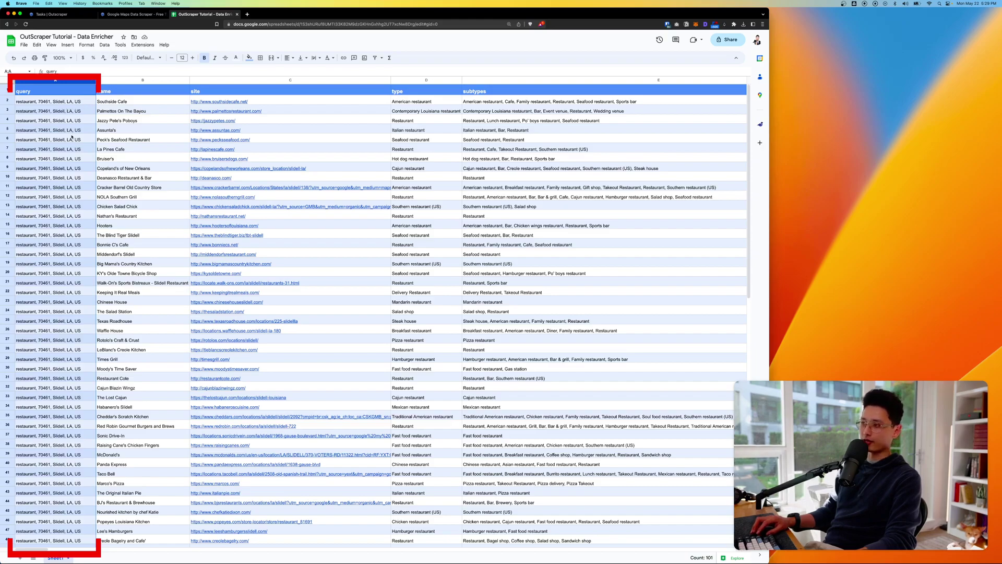
scroll(73, 131, "down", 15)
scroll(75, 141, "up", 15)
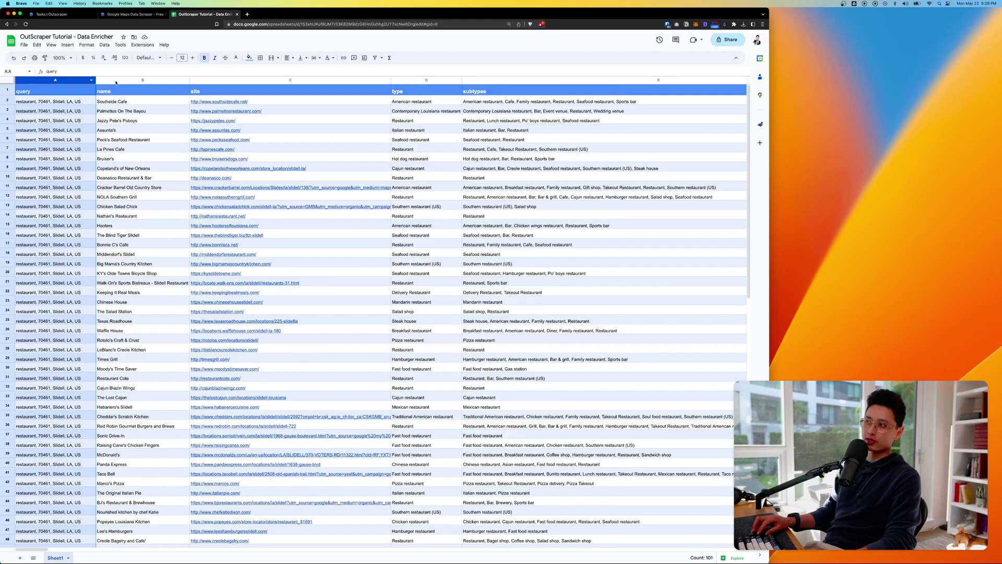
left_click(102, 80)
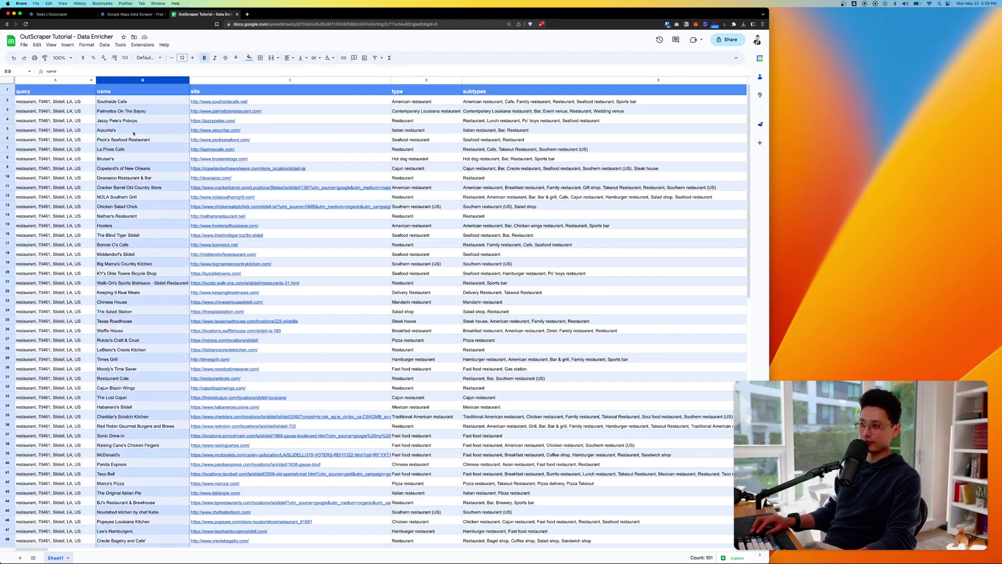
left_click(224, 101)
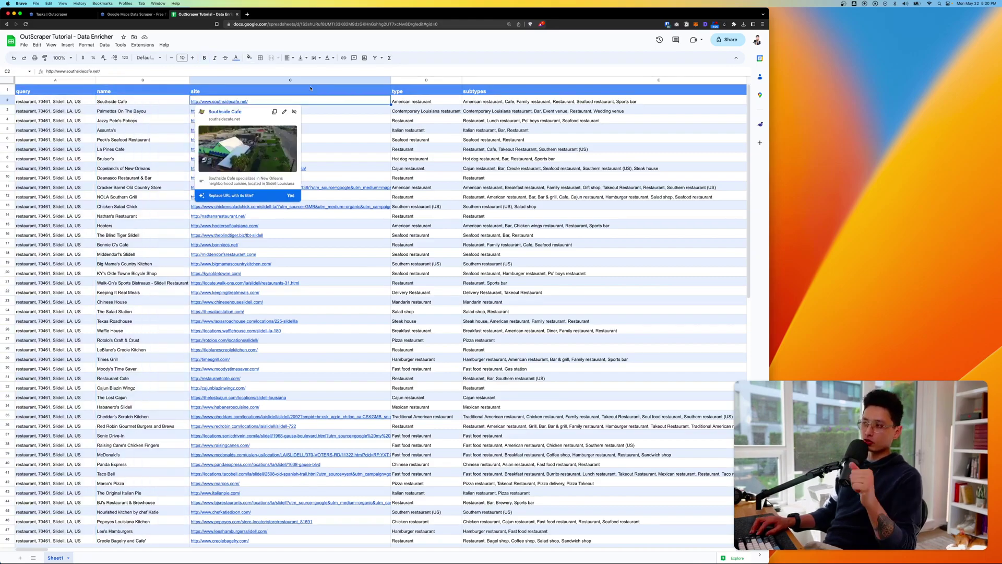
left_click(238, 81)
left_click(483, 81)
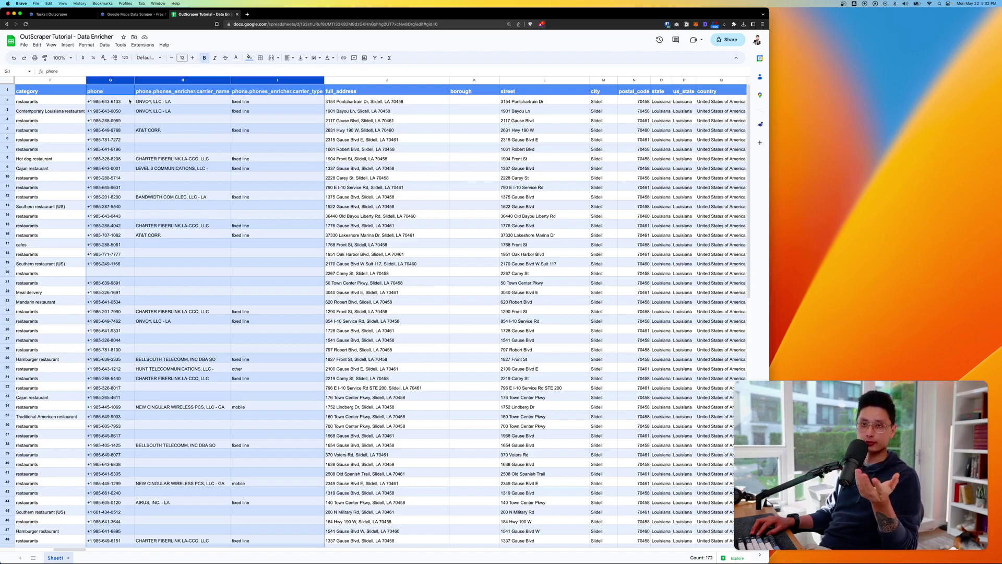
Step: Examine the phone enrichment columns for carrier name and carrier type
left_click(251, 235)
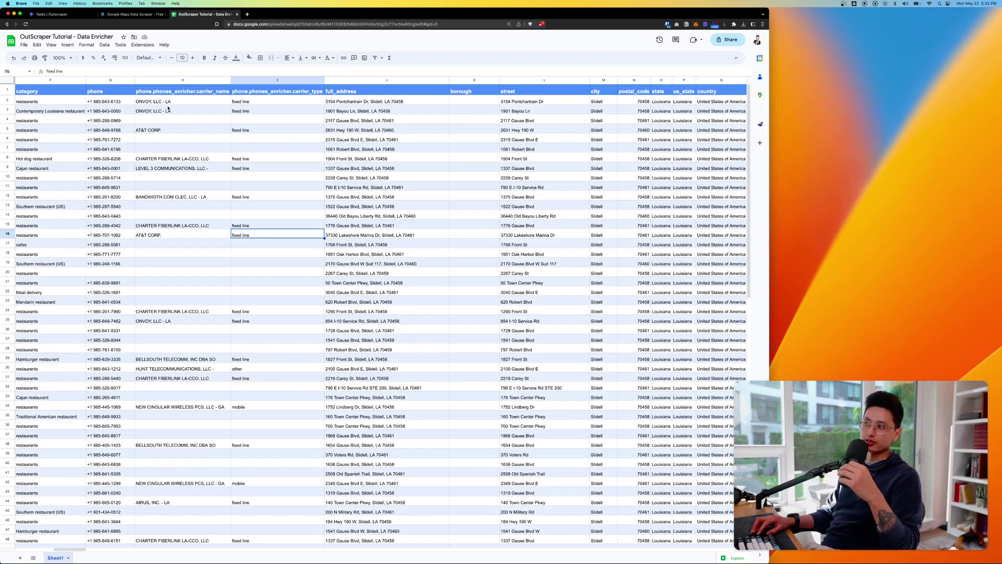
left_click(162, 80)
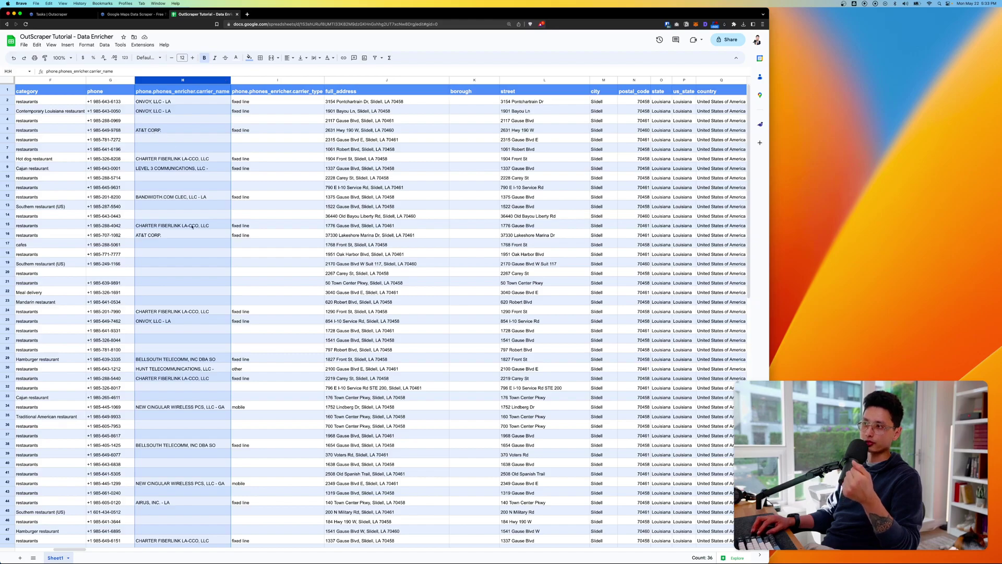
scroll(177, 209, "down", 4)
scroll(191, 292, "up", 4)
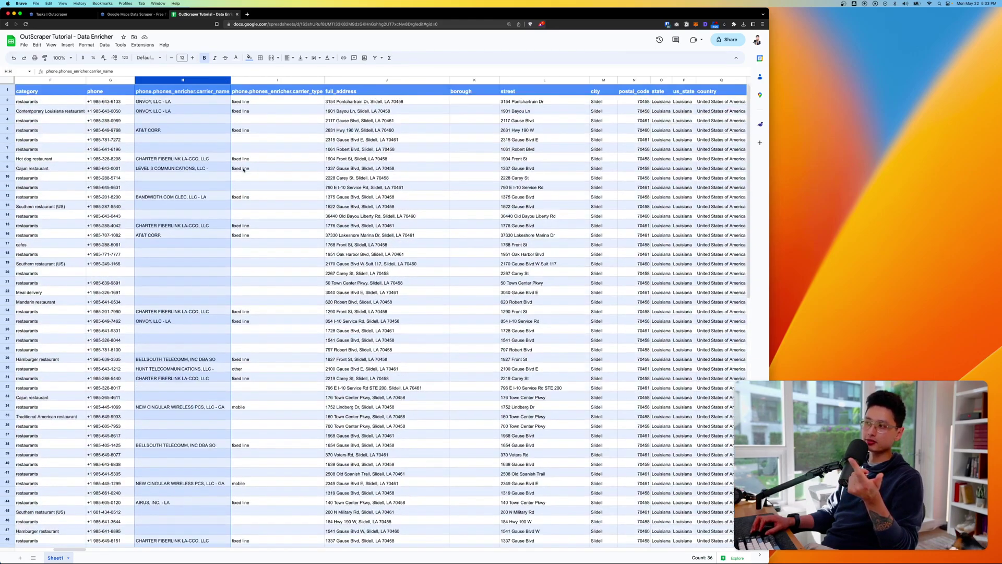
left_click(276, 79)
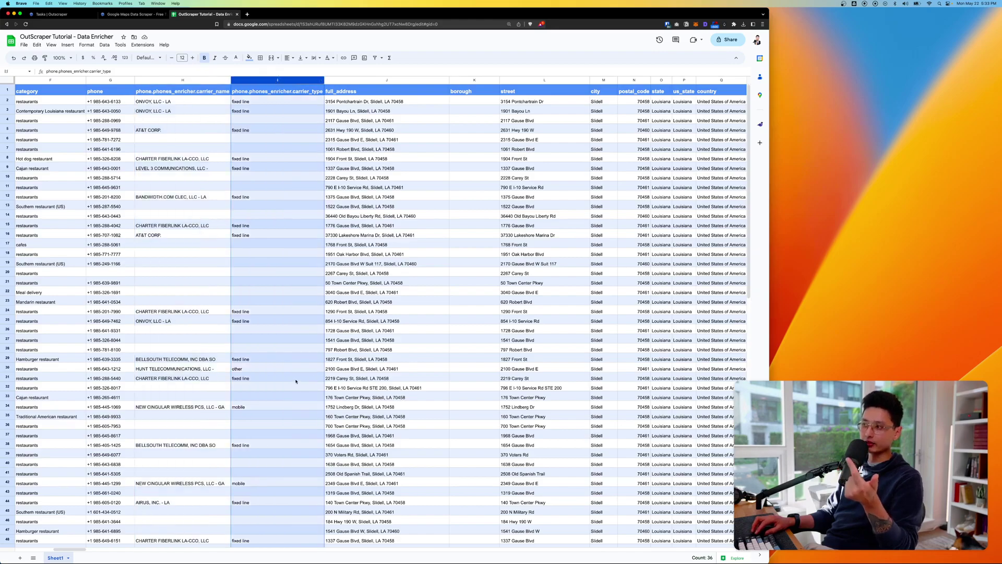
left_click(256, 369)
scroll(278, 407, "down", 2)
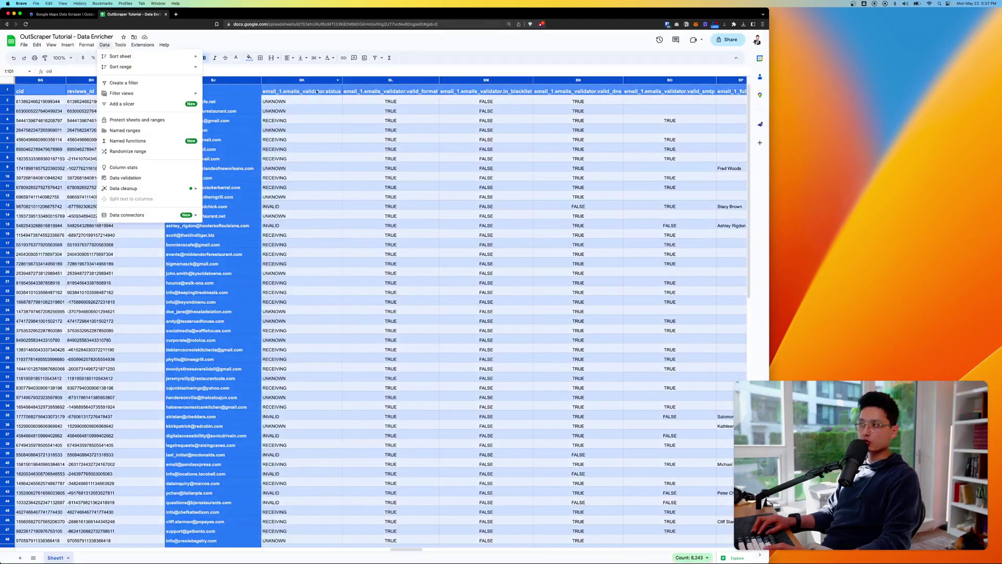
left_click(311, 107)
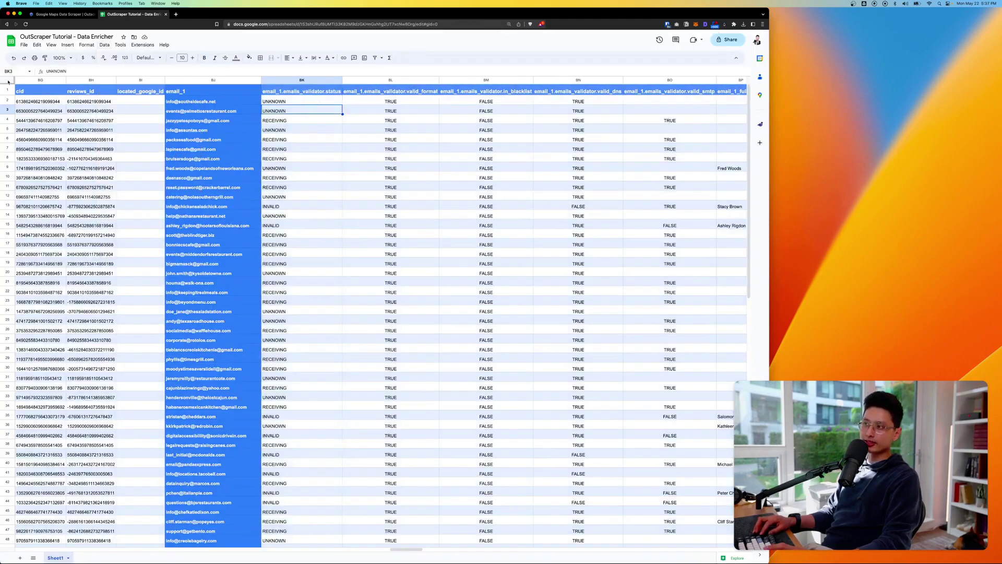
Step: Create a filter across the entire lead sheet
left_click(8, 81)
left_click(105, 45)
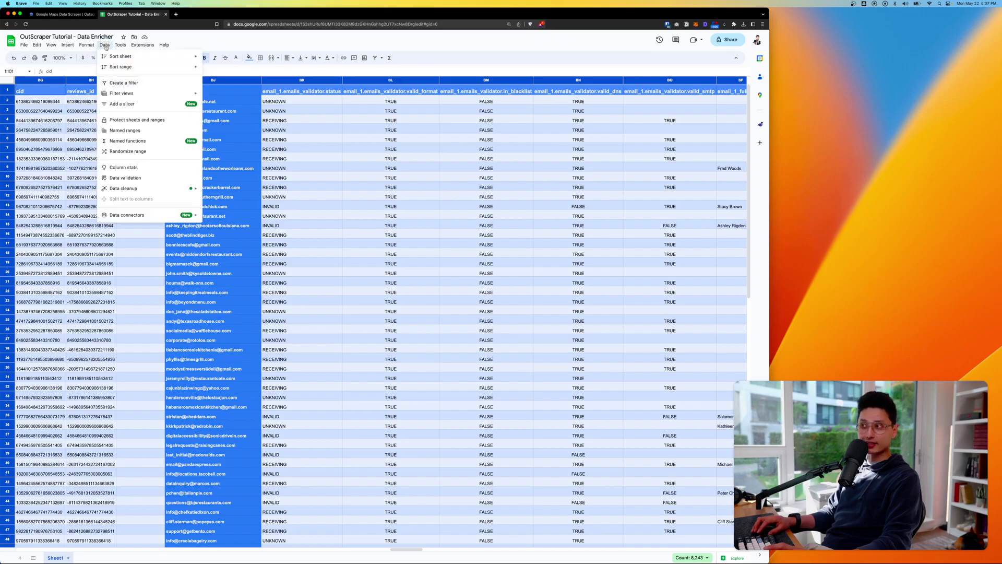
left_click(119, 84)
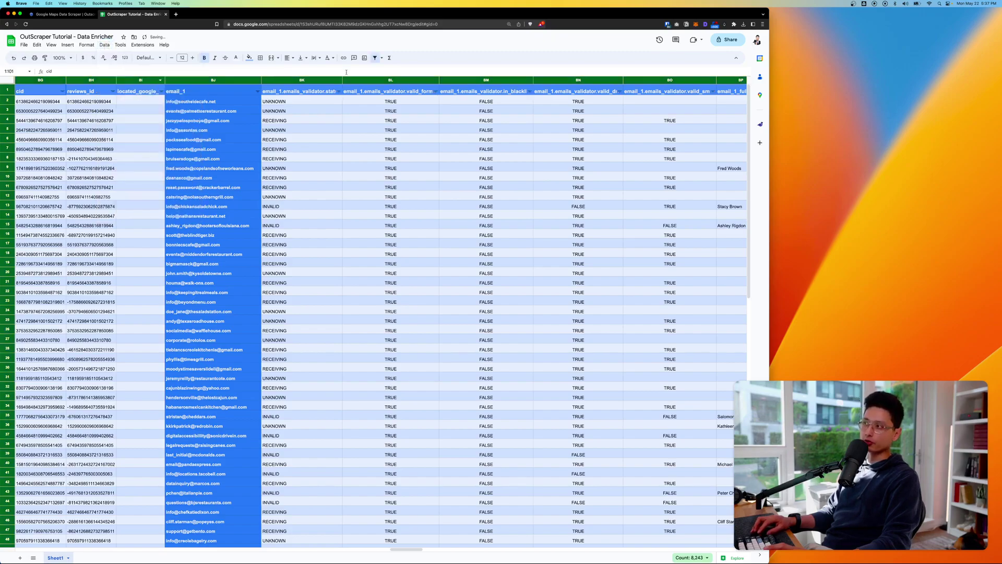
Step: Examine the email_1 validator's status and valid_format columns through all lead rows
left_click(338, 92)
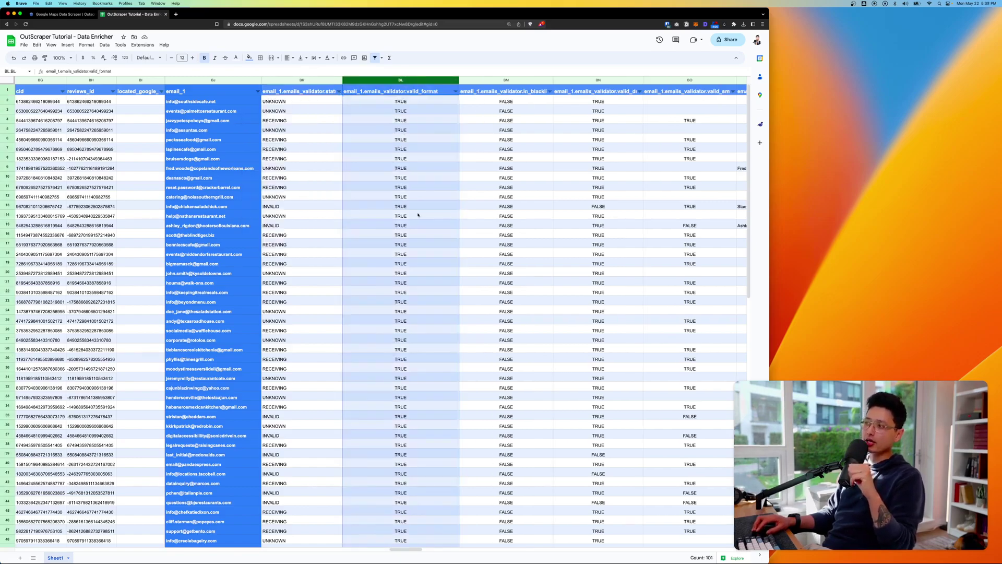
scroll(418, 215, "down", 15)
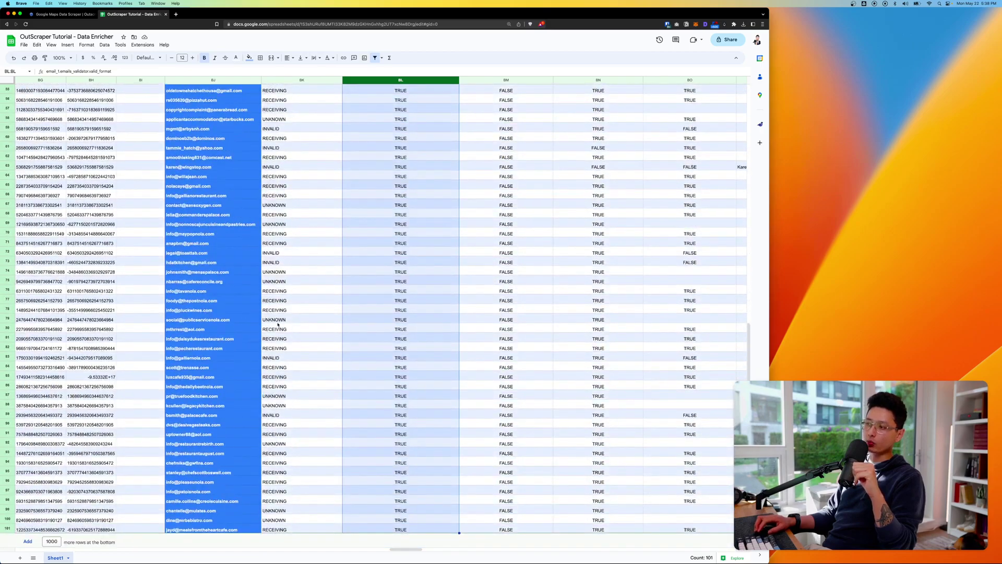
scroll(407, 496, "up", 16)
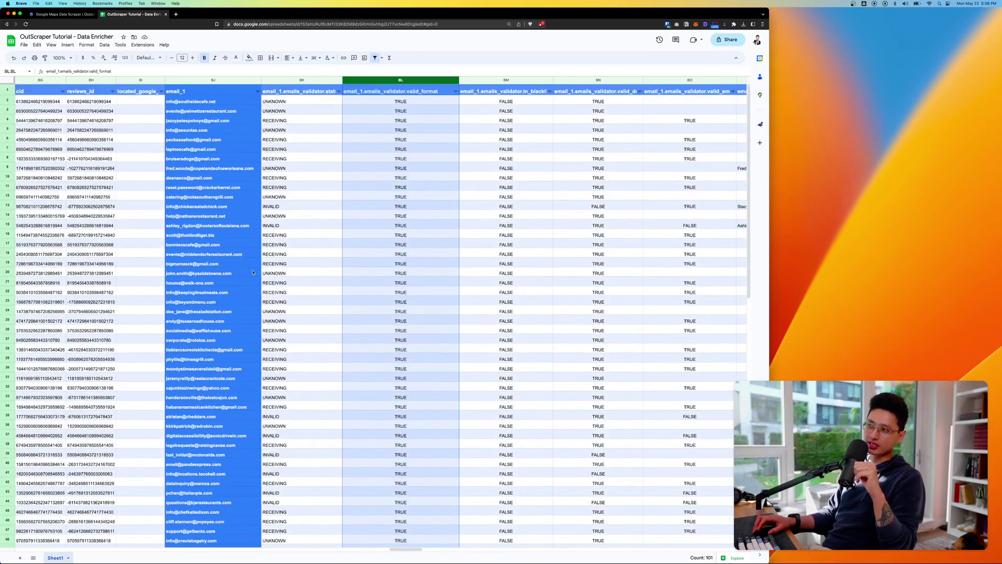
Step: Widen the email_1 validator's in_blacklist column to show its full header and review its values down all rows
left_click_drag(553, 80, 564, 80)
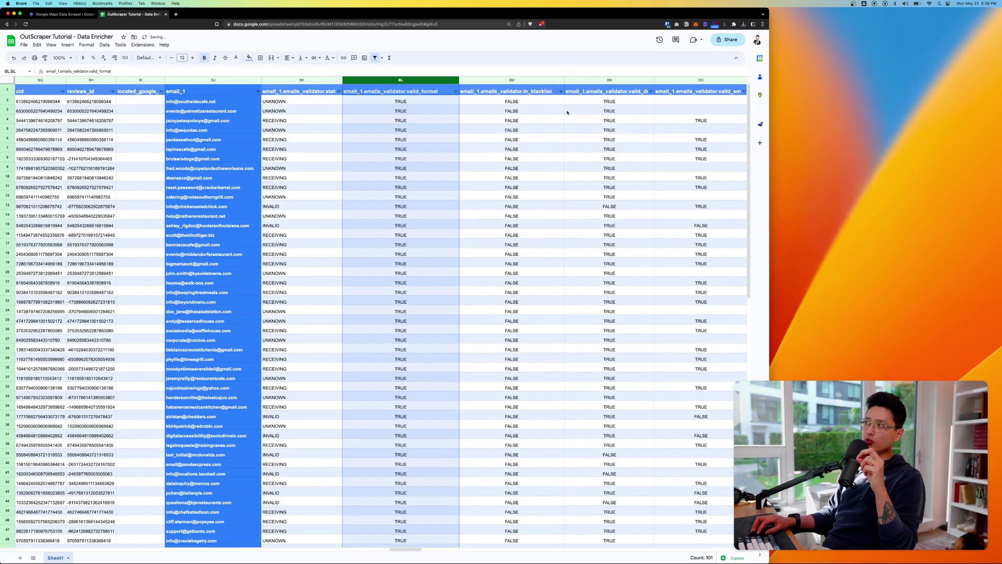
left_click(532, 80)
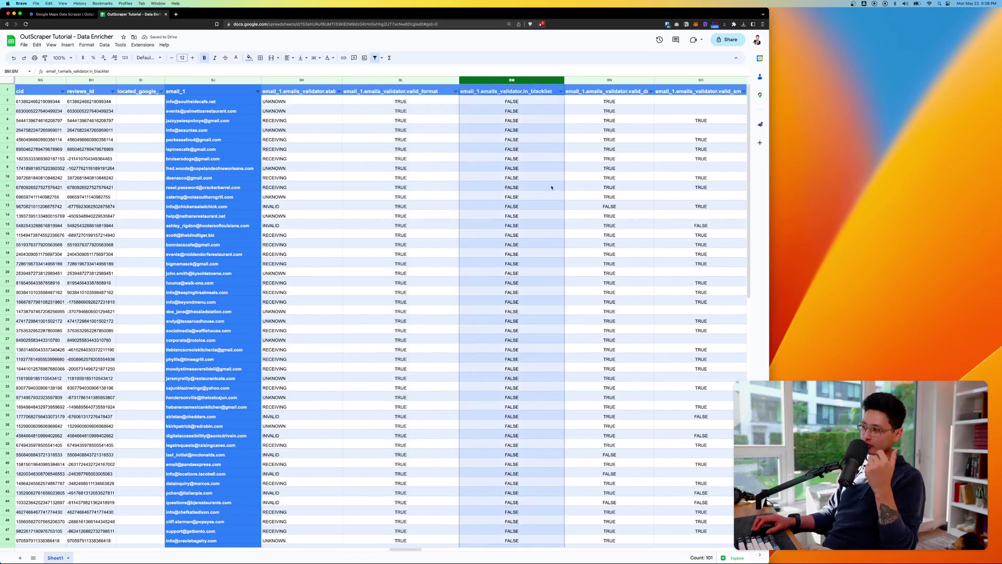
scroll(551, 187, "down", 10)
scroll(551, 187, "up", 10)
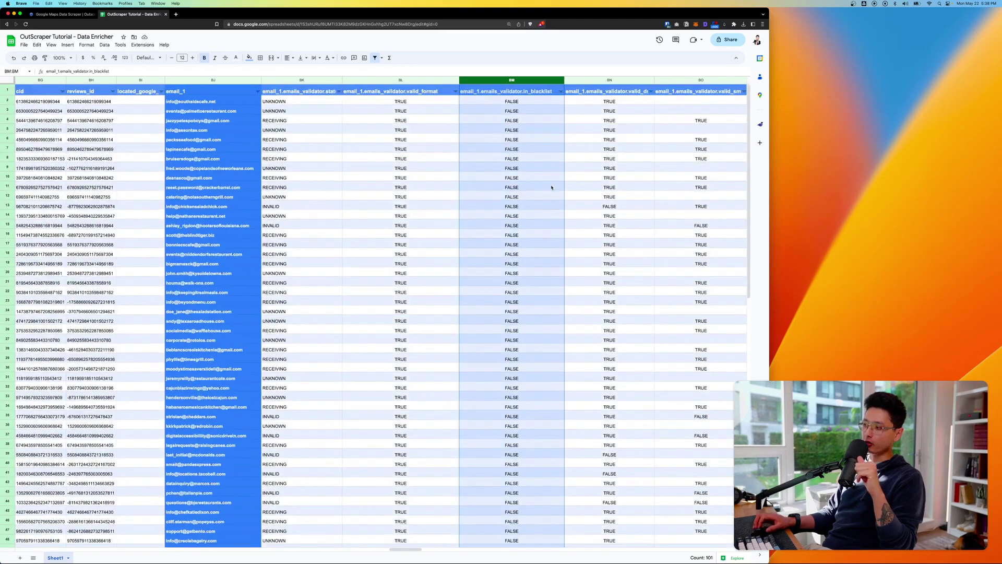
Step: Review the email_1 validator's valid_dns column and fit the valid_smtp column's width to its header
scroll(522, 157, "right", 3)
left_click(491, 80)
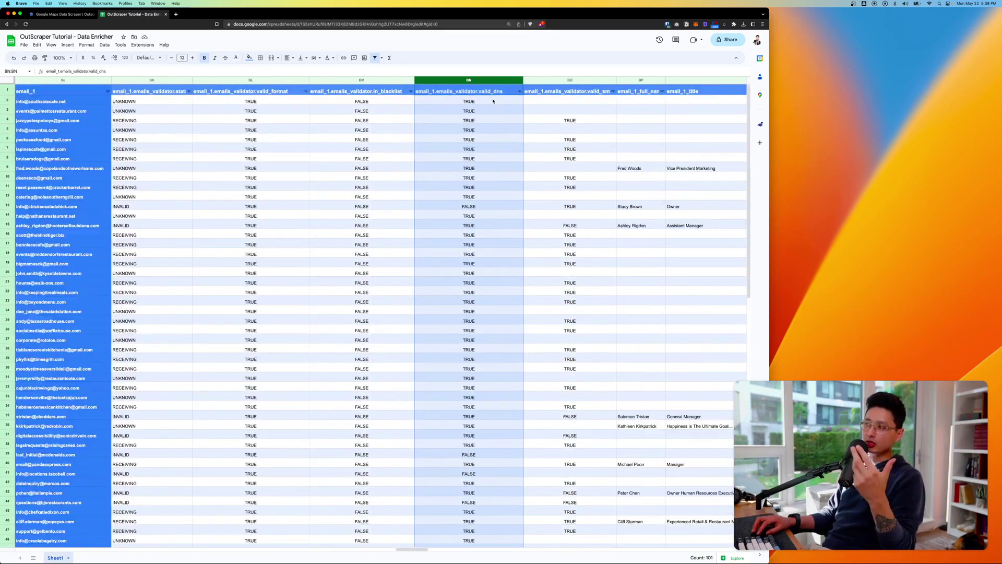
double_click(617, 80)
left_click(608, 92)
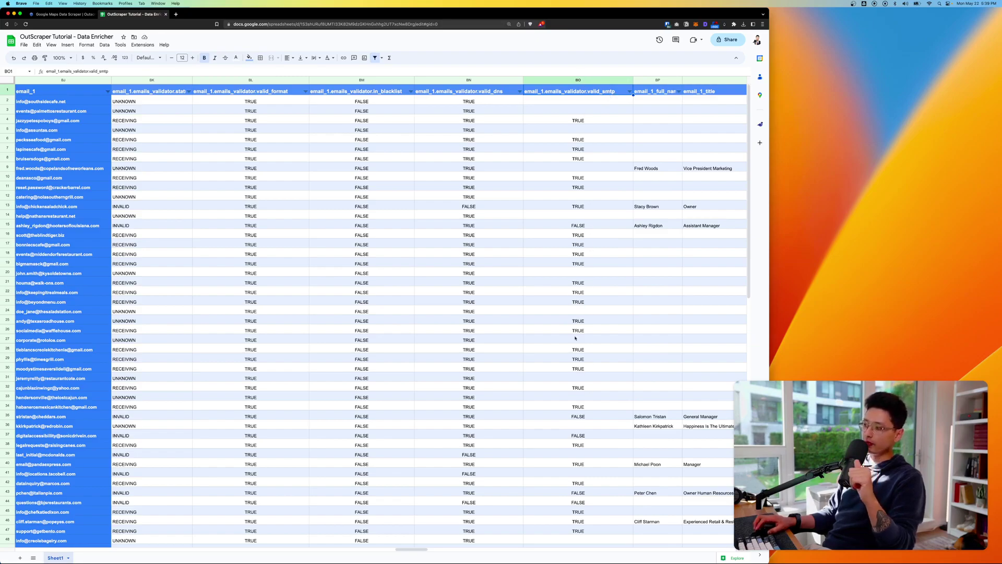
Step: Examine the email_1 contact name and title columns, and the email_2 and email_3 columns with their contact details
scroll(565, 207, "right", 10)
left_click(410, 80)
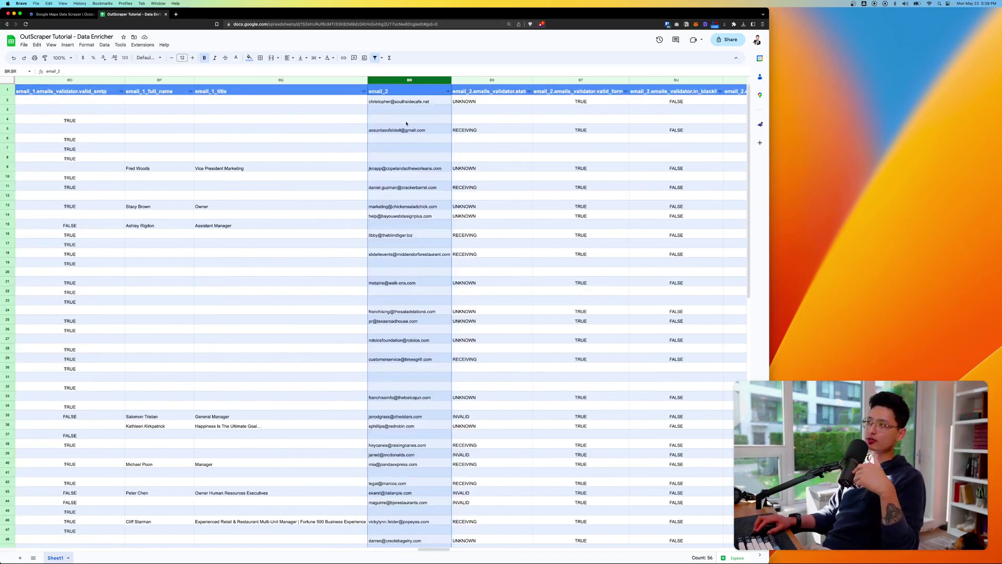
scroll(406, 123, "left", 10)
scroll(406, 123, "right", 10)
scroll(412, 91, "right", 10)
left_click(133, 79)
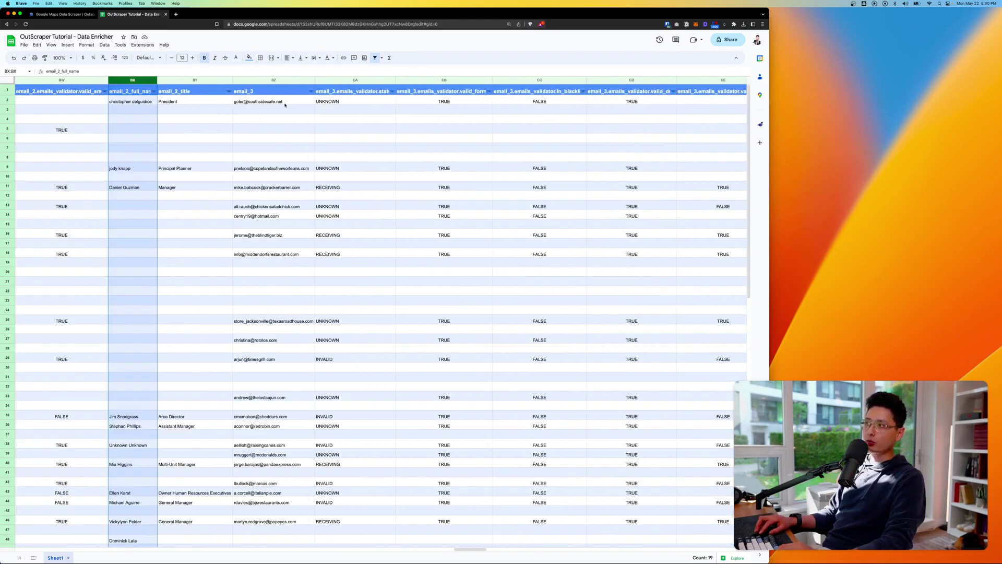
left_click(274, 81)
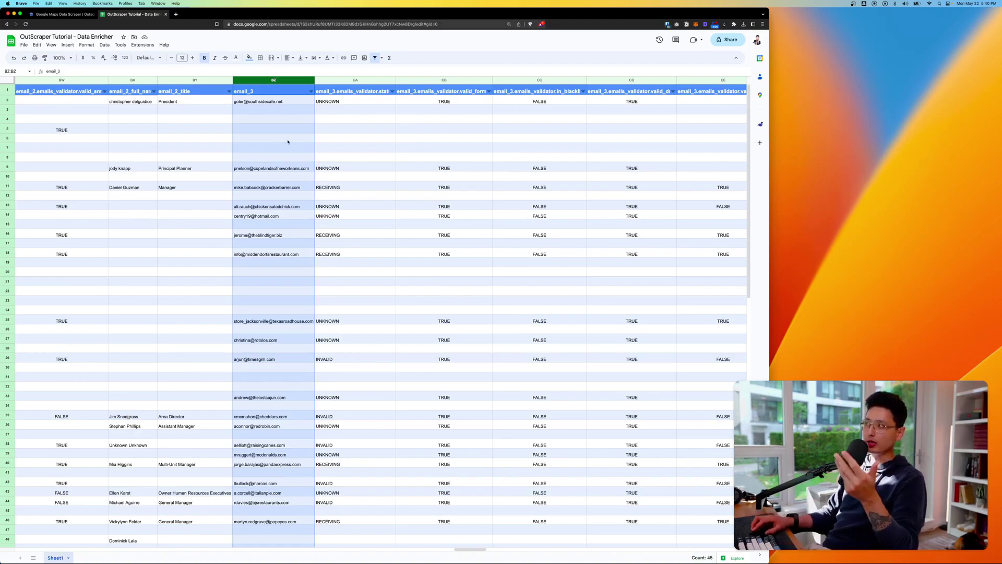
scroll(282, 140, "right", 3)
scroll(289, 142, "right", 2)
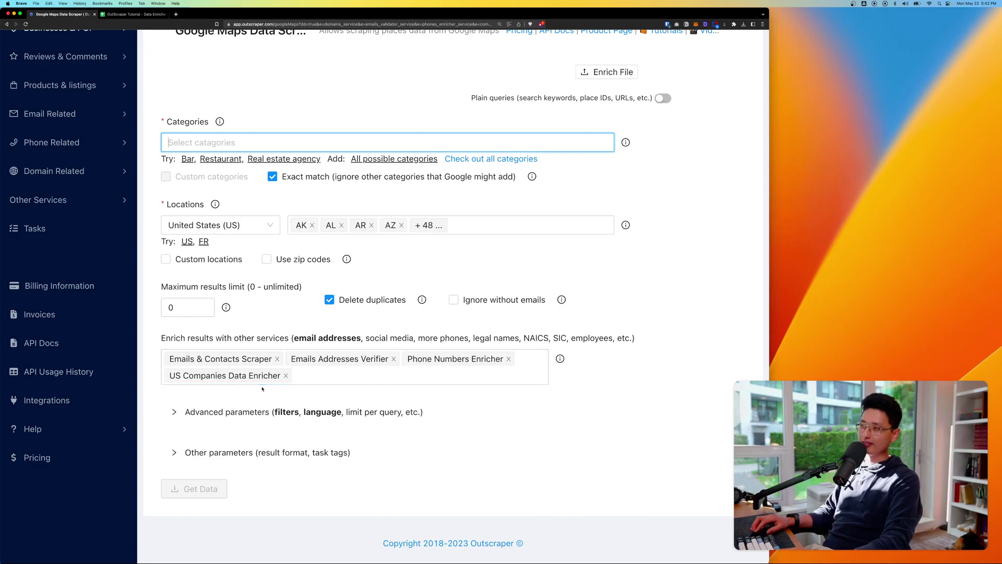
Step: Switch back to the Google Sheets lead data and examine the company name, legal name, business type and company_year_started columns
key("super+2")
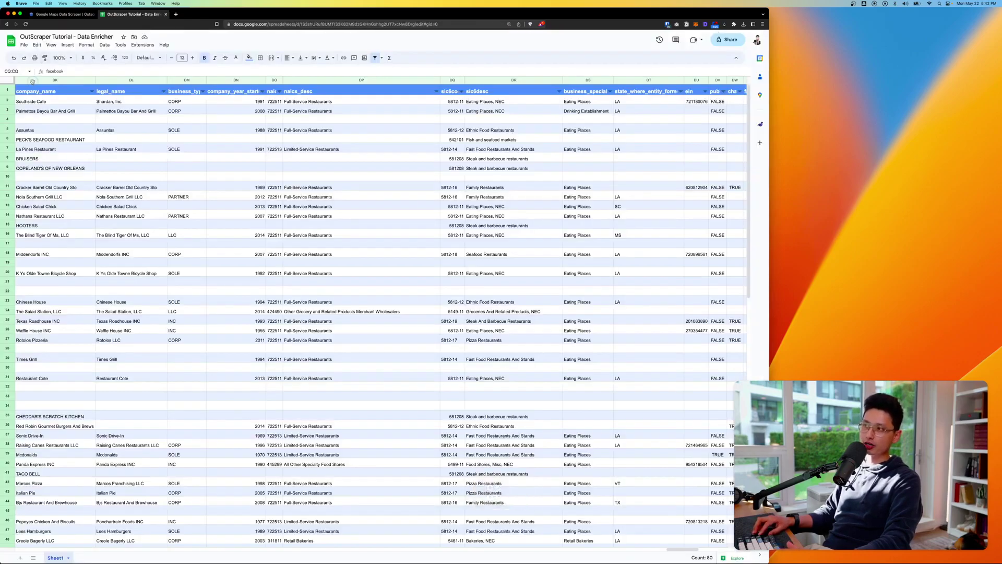
left_click(55, 80)
left_click(132, 80)
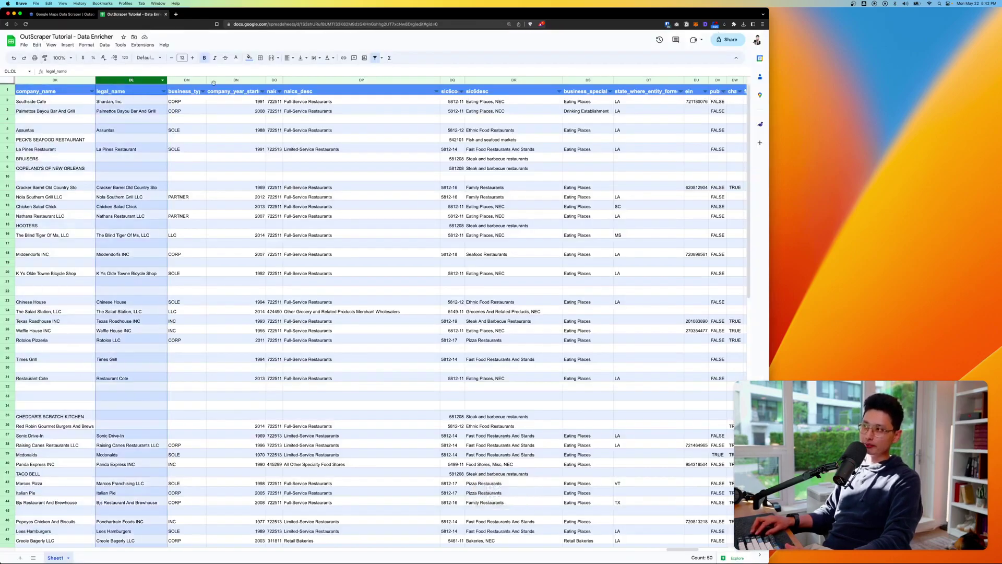
left_click(187, 79)
scroll(146, 209, "right", 2)
left_click(99, 80)
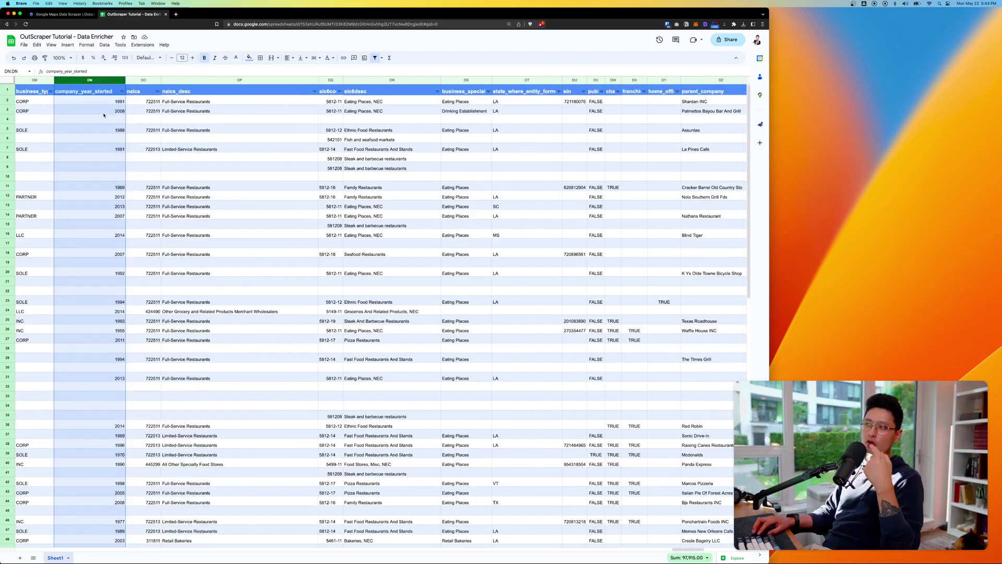
scroll(329, 144, "right", 5)
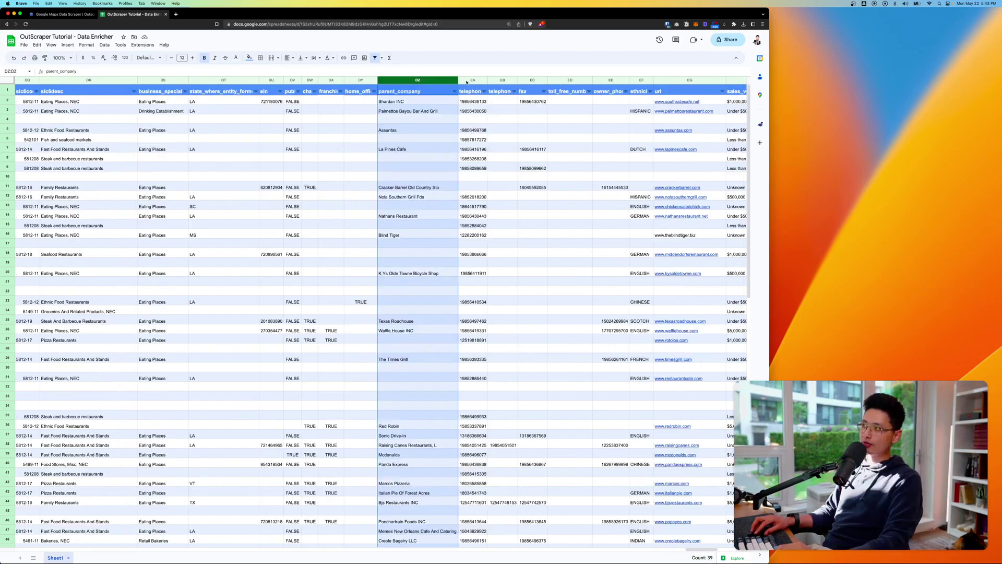
Step: Examine the telephone, fax, owner phone and url columns of the company data
left_click(466, 81)
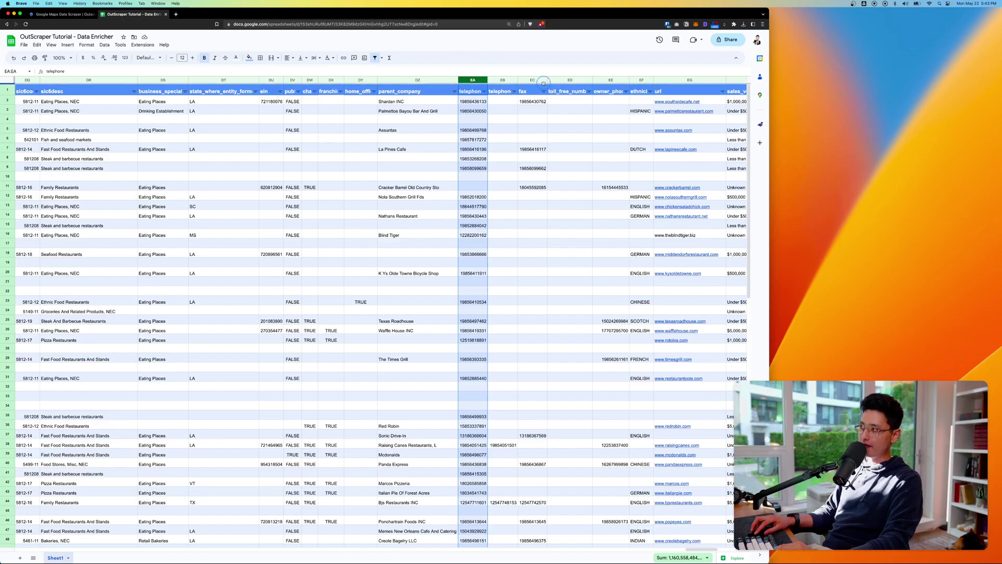
scroll(535, 113, "right", 1)
scroll(536, 114, "right", 1)
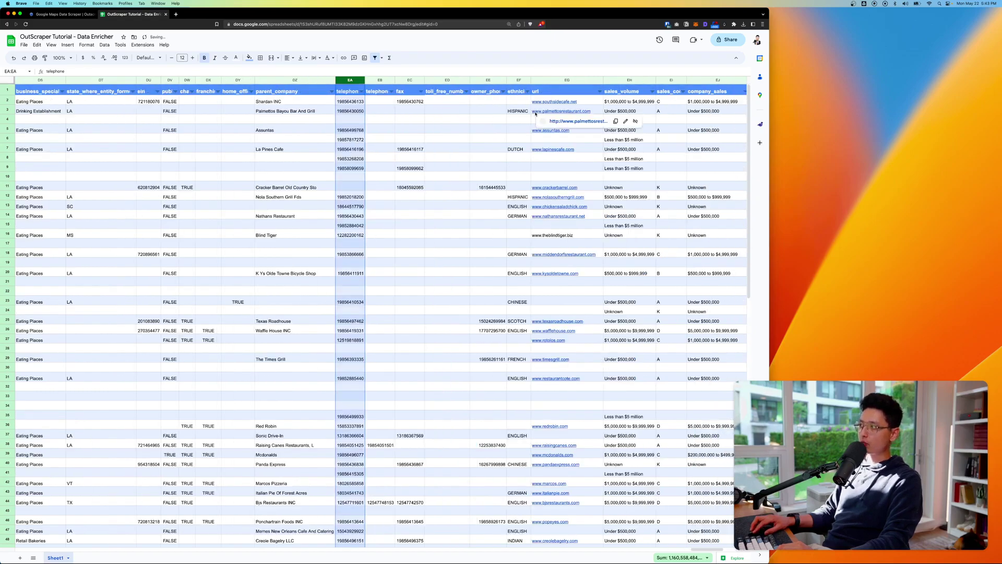
left_click(563, 81)
scroll(516, 111, "right", 3)
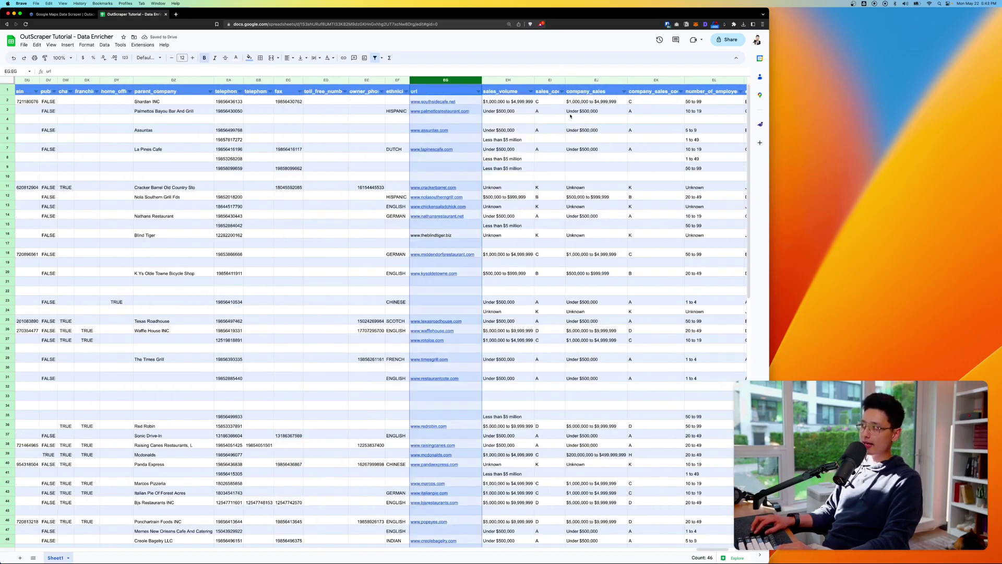
Step: Widen the sales_volume column and review it along with the number_of_employees column
left_click_drag(510, 81, 534, 81)
left_click(509, 82)
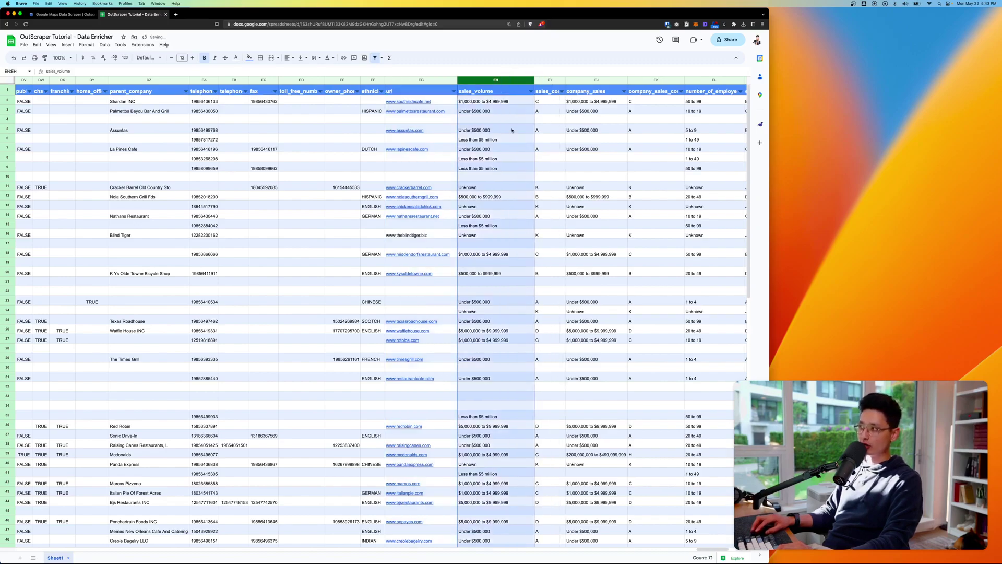
scroll(514, 136, "right", 4)
left_click(521, 81)
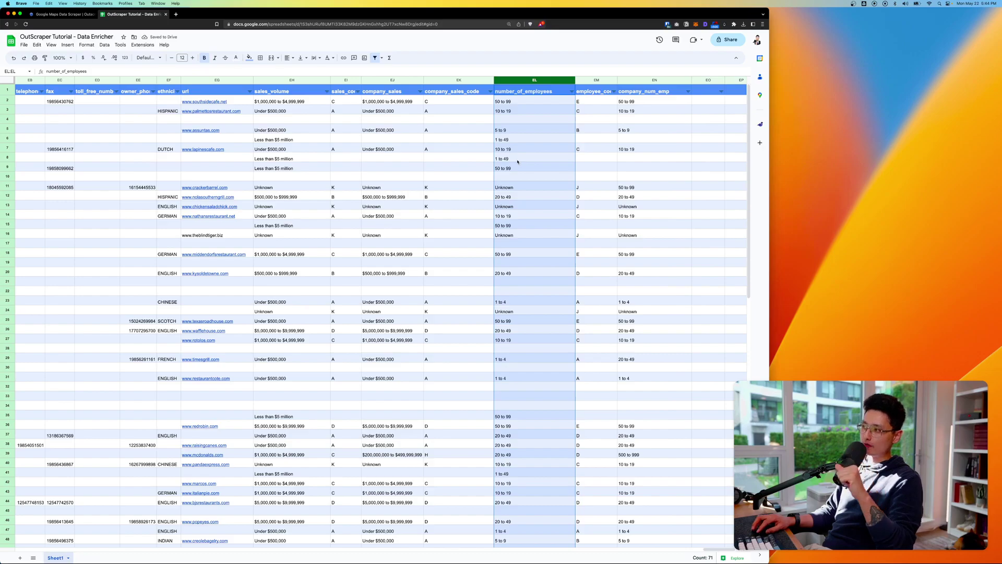
Step: Check the enrichment services selected in Outscraper's Google Maps scraper, and return to the email_1 validation columns in Google Sheets
key("ctrl+Tab")
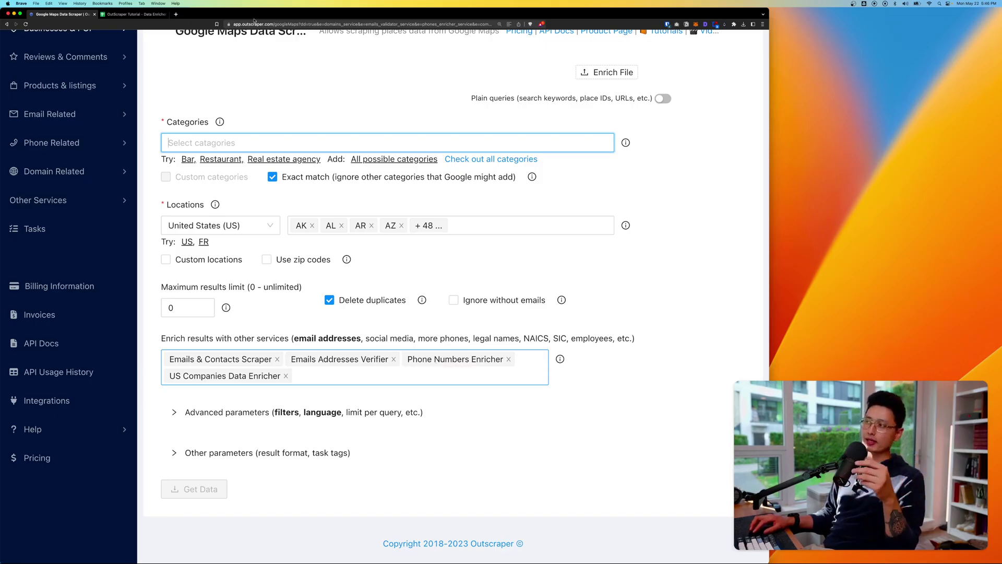
left_click(136, 14)
scroll(382, 265, "right", 20)
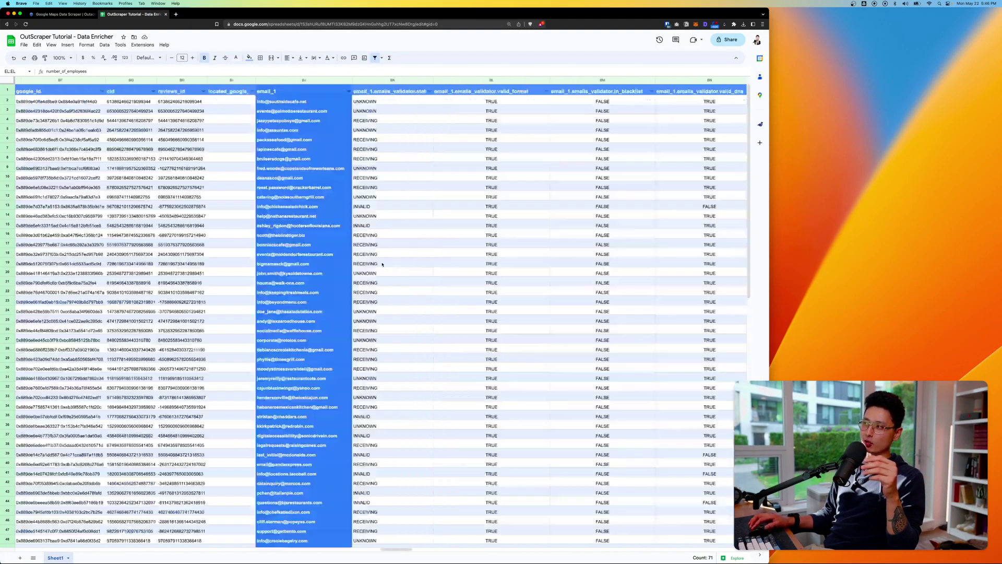